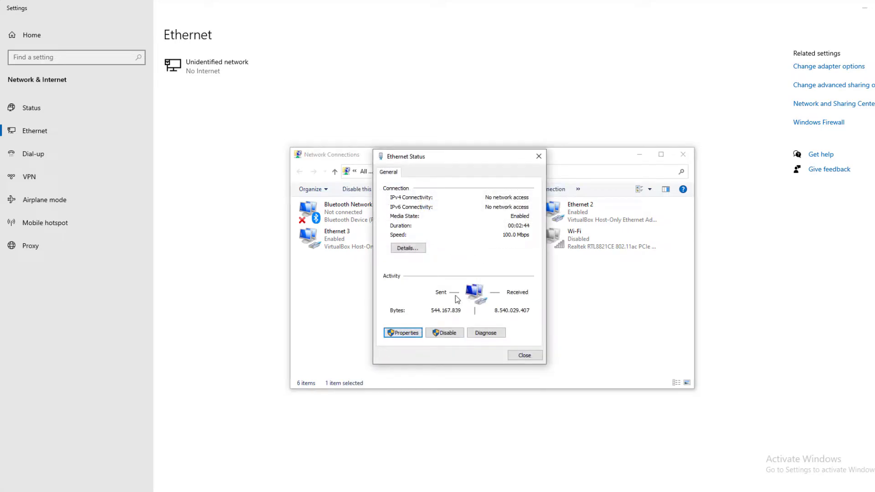
# - Give the Ethernet adapter static IPv4 192.168.88.2, mask 255.255.255.0, and close its property windows
pyautogui.press('Return')
pyautogui.press('Down')
pyautogui.press('Down')
pyautogui.press('Down')
pyautogui.hotkey('alt', 'r')
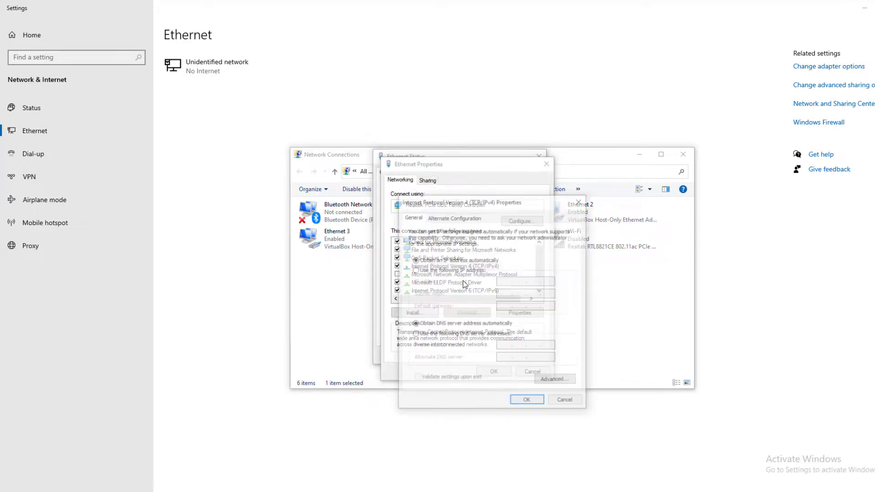
pyautogui.hotkey('alt', 's')
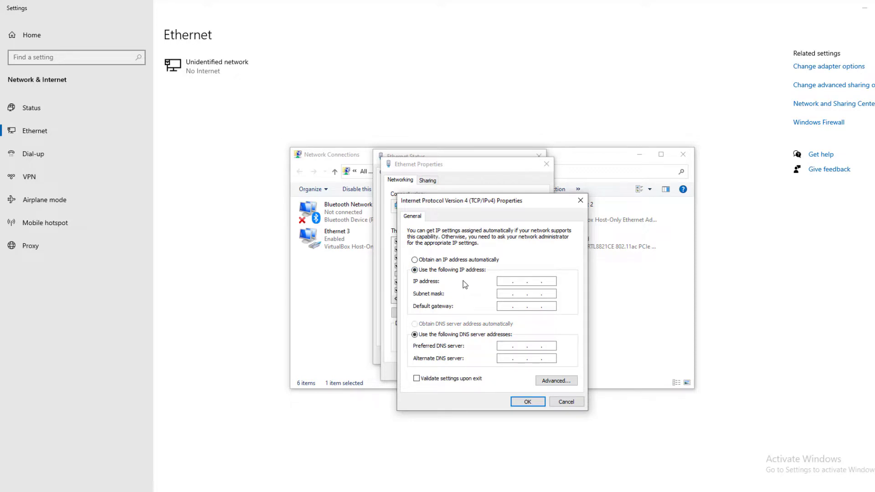
pyautogui.write('192 . 168 . 88')
pyautogui.press('Tab')
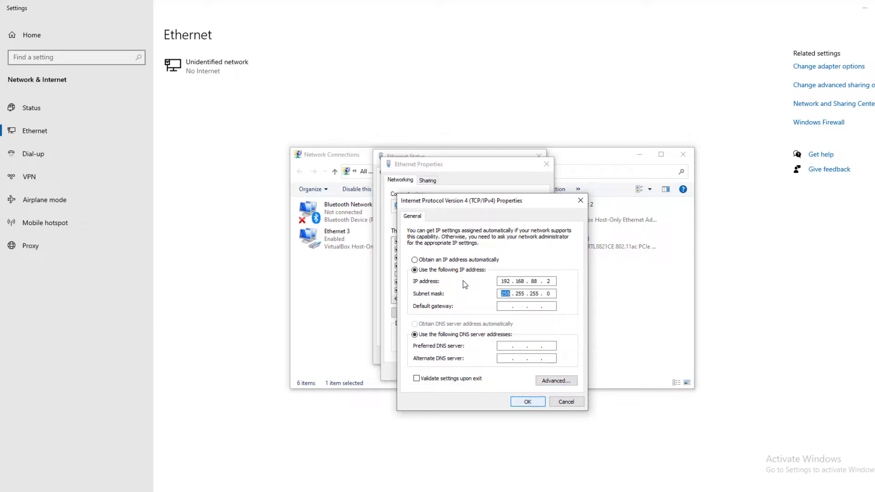
pyautogui.press('Return')
pyautogui.click(496, 371)
pyautogui.click(523, 357)
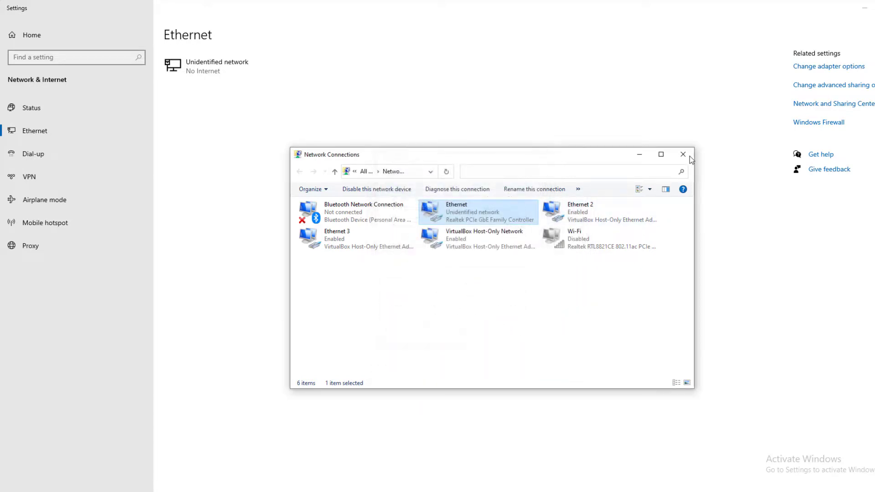
# - Close Network Connections, show the desktop and refresh it
pyautogui.click(682, 154)
pyautogui.press('super+d')
pyautogui.rightClick(379, 121)
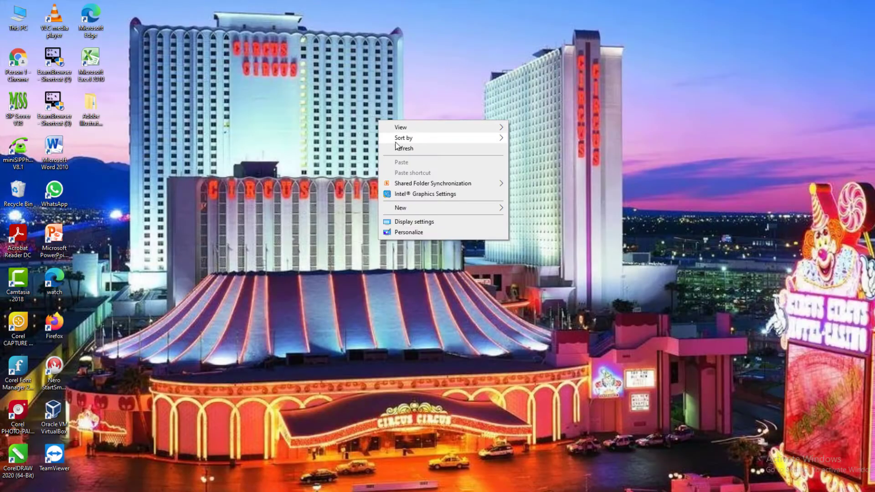
pyautogui.rightClick(286, 97)
pyautogui.click(319, 125)
pyautogui.rightClick(302, 124)
pyautogui.click(342, 155)
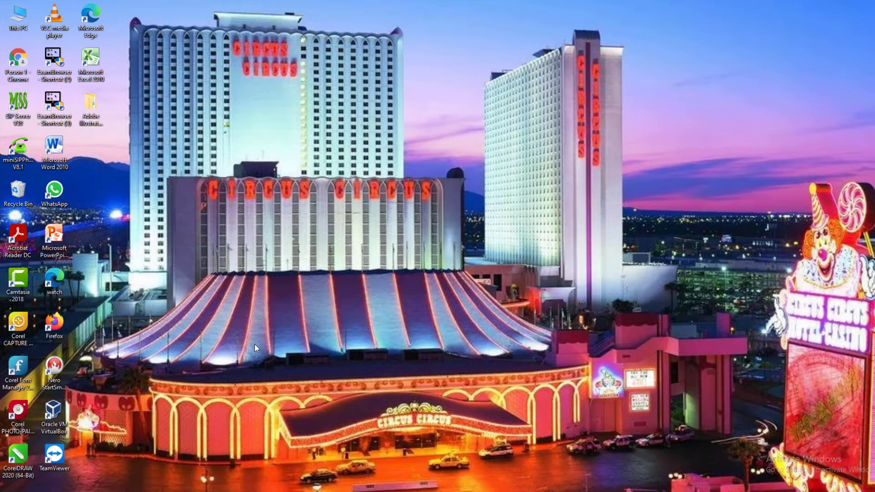
# - Search the Start menu for 'winb' to find winbox64.exe
pyautogui.press('super')
pyautogui.click(366, 245)
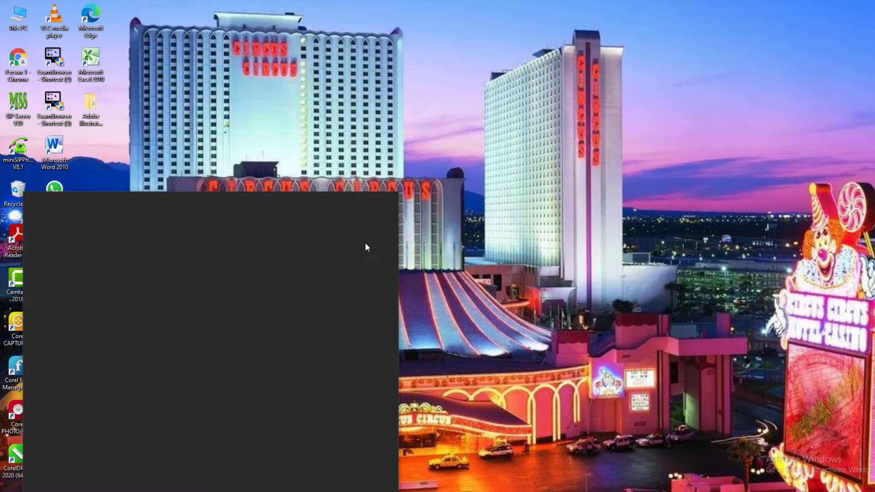
pyautogui.write('win')
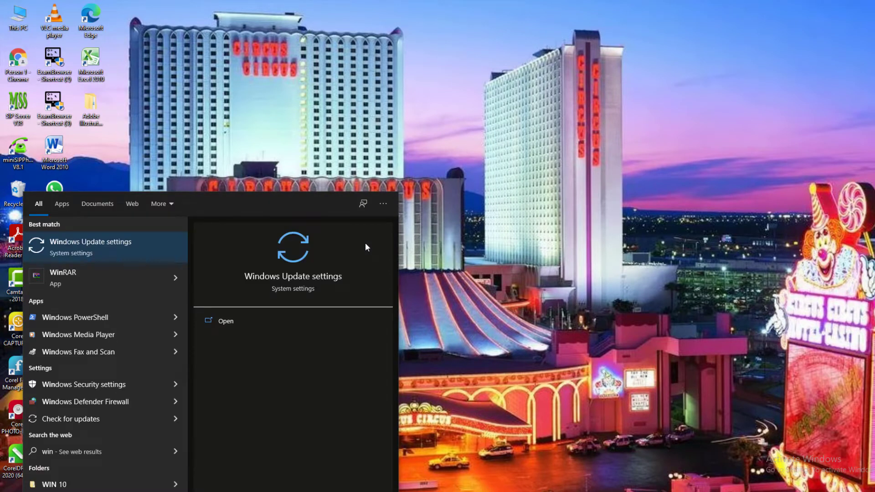
pyautogui.write('b')
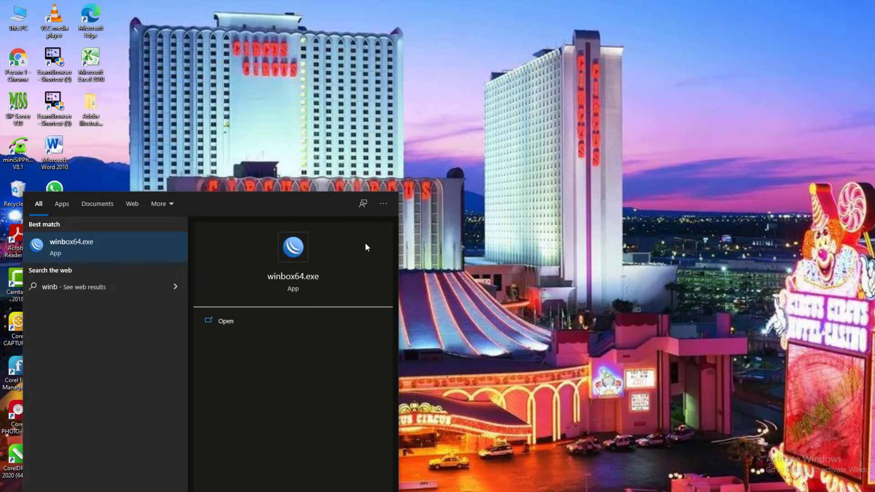
# - Launch winbox64.exe from the search results and refresh the desktop
pyautogui.click(96, 242)
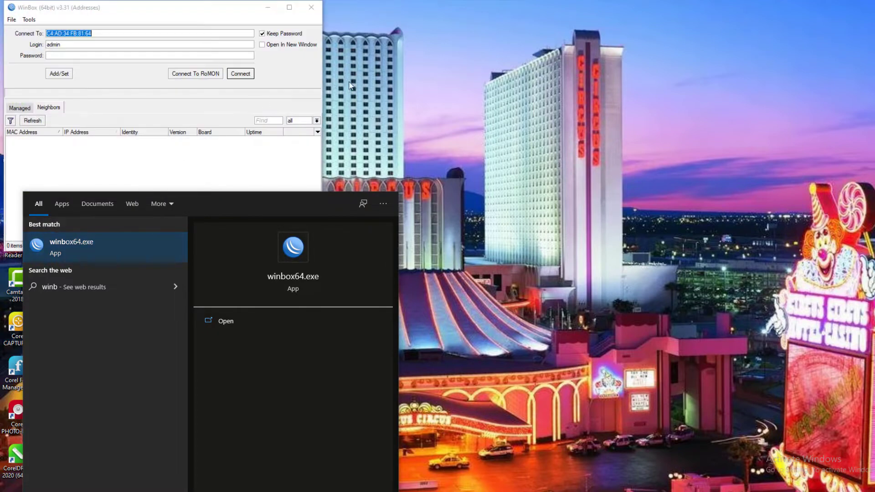
pyautogui.rightClick(358, 82)
pyautogui.click(385, 109)
pyautogui.rightClick(385, 109)
pyautogui.click(407, 133)
pyautogui.rightClick(410, 130)
pyautogui.click(433, 154)
# - Rescan neighbours, maximize the login window, and connect to the MikroTik router
pyautogui.click(37, 121)
pyautogui.moveTo(174, 2); pyautogui.dragTo(355, 21)
pyautogui.click(461, 23)
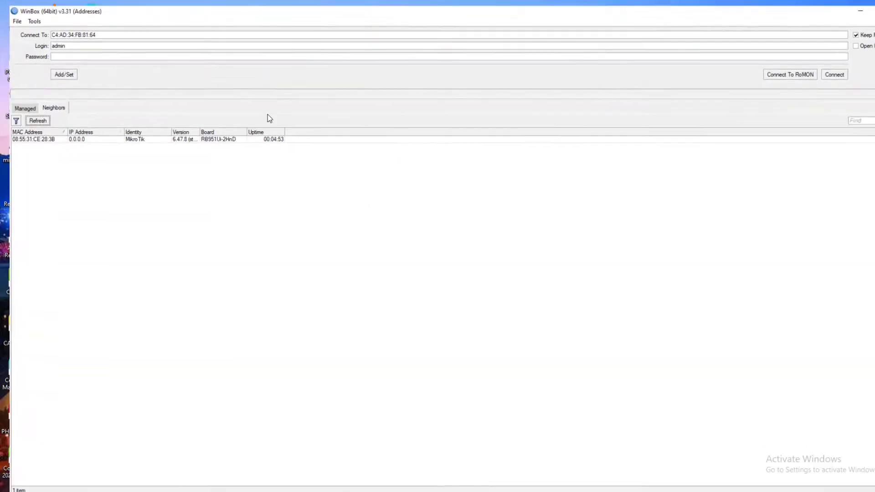
pyautogui.click(23, 136)
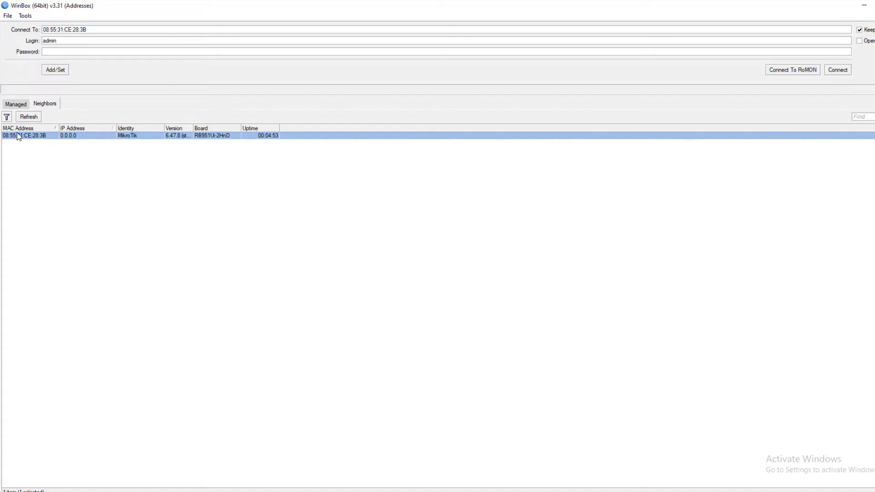
pyautogui.click(837, 70)
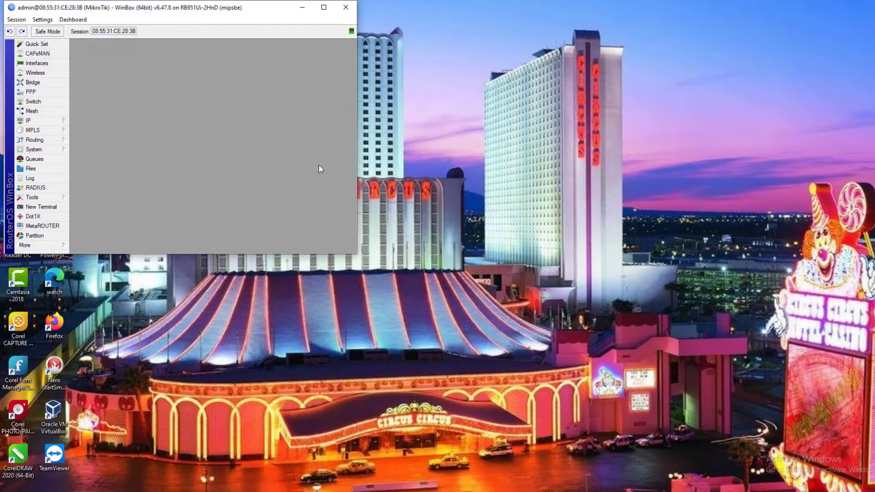
# - Reset the router configuration with No Default Configuration, then reconnect after reboot
pyautogui.doubleClick(322, 8)
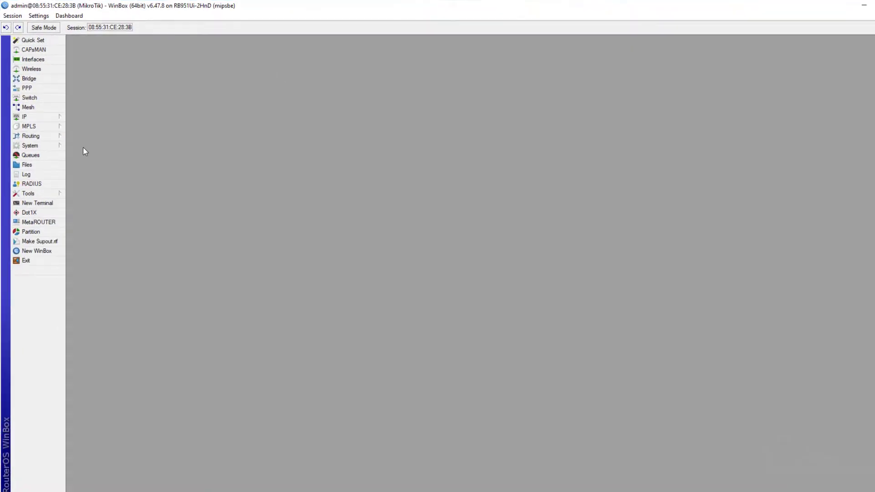
pyautogui.click(32, 146)
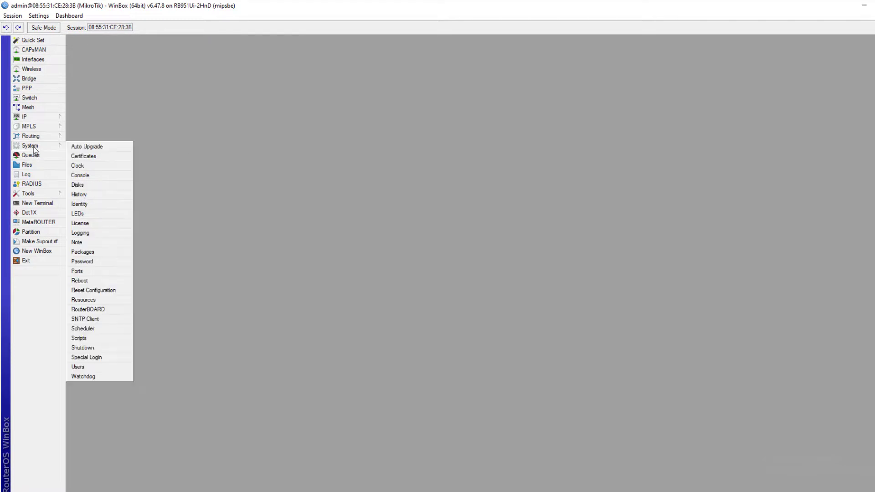
pyautogui.click(107, 290)
pyautogui.click(491, 274)
pyautogui.click(548, 250)
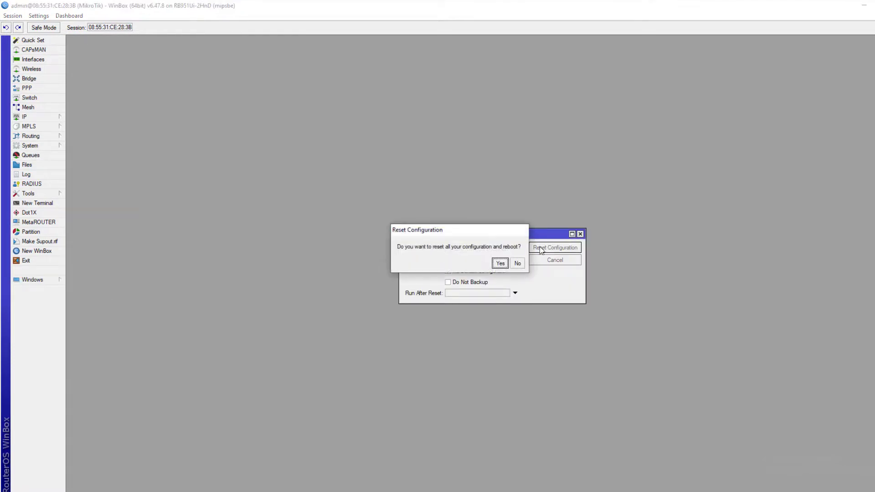
pyautogui.click(499, 263)
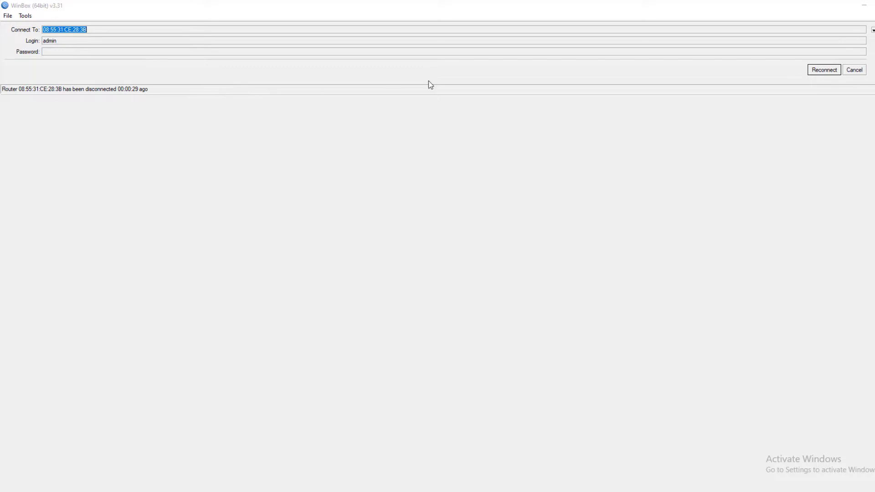
pyautogui.click(823, 72)
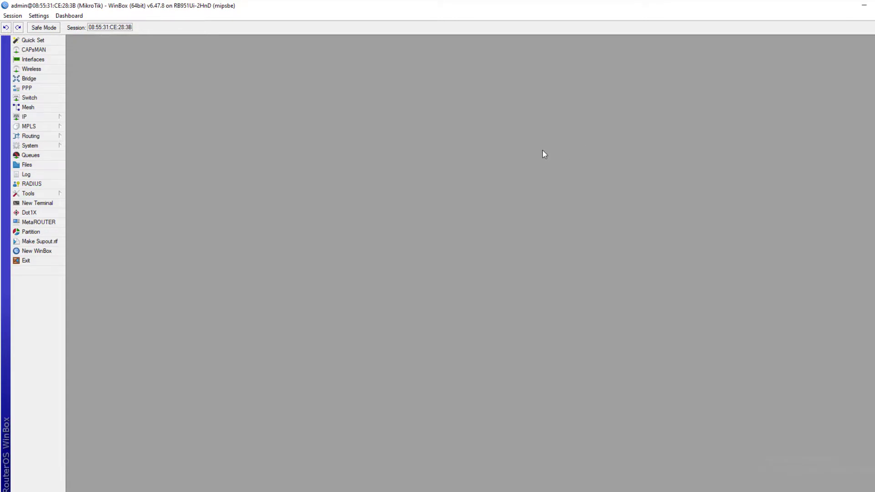
# - Add a DHCP client on ether1 in IP > DHCP Client and select its bound entry
pyautogui.click(55, 116)
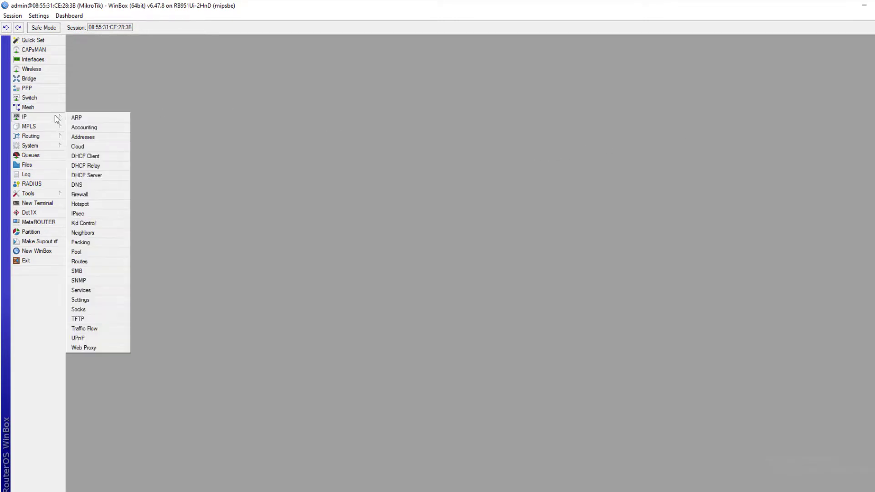
pyautogui.click(57, 116)
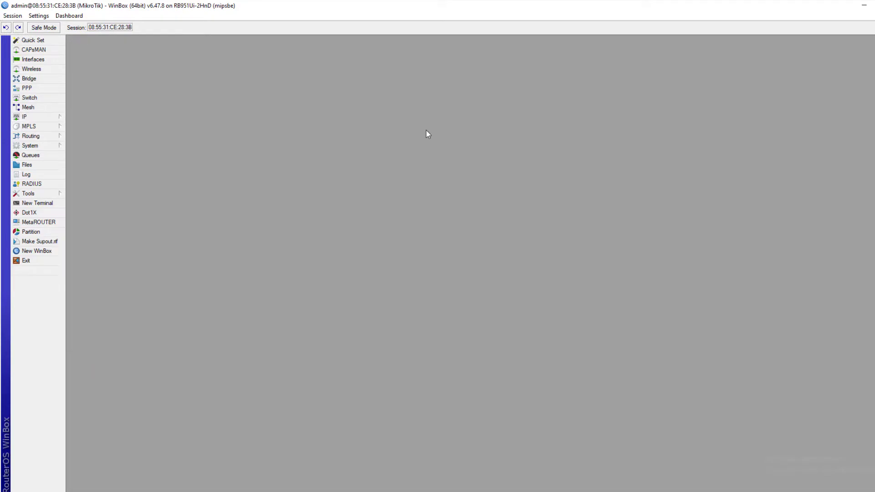
pyautogui.click(36, 119)
pyautogui.click(84, 157)
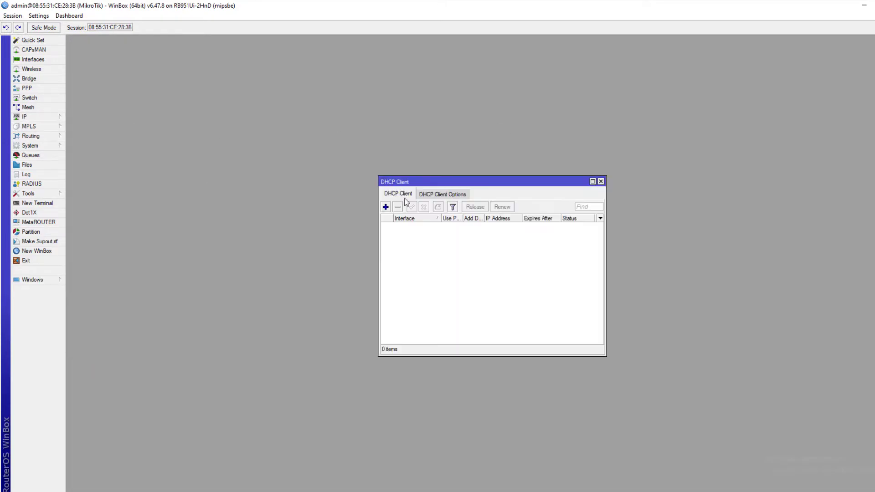
pyautogui.click(386, 207)
pyautogui.click(491, 224)
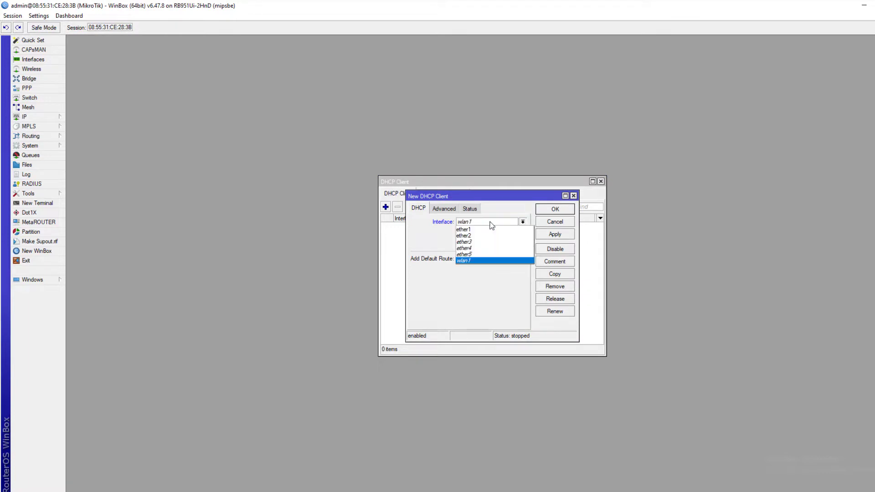
pyautogui.click(474, 230)
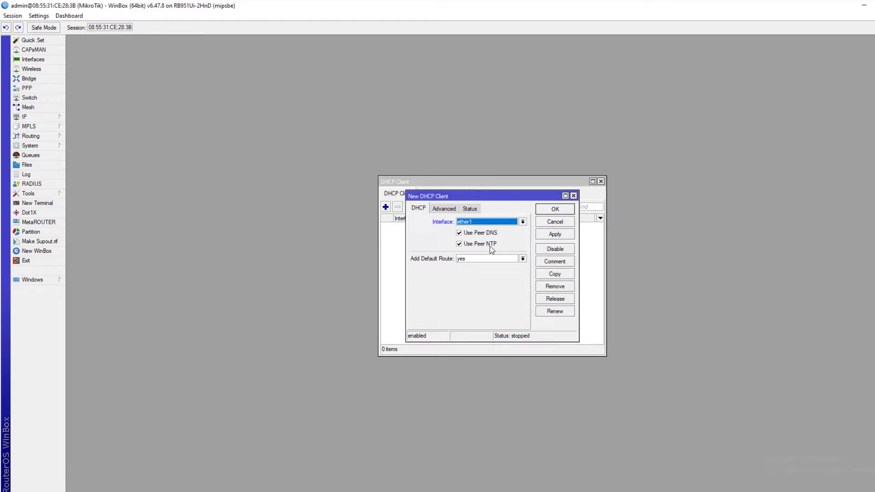
pyautogui.click(563, 235)
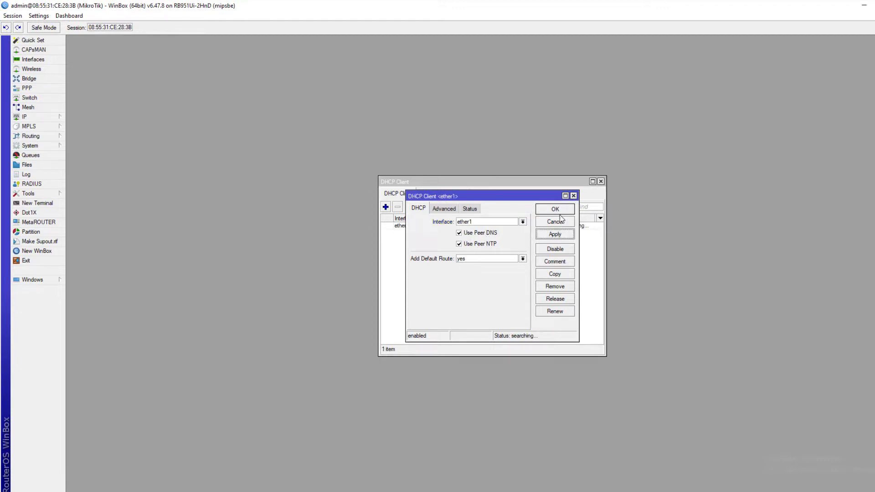
pyautogui.click(559, 209)
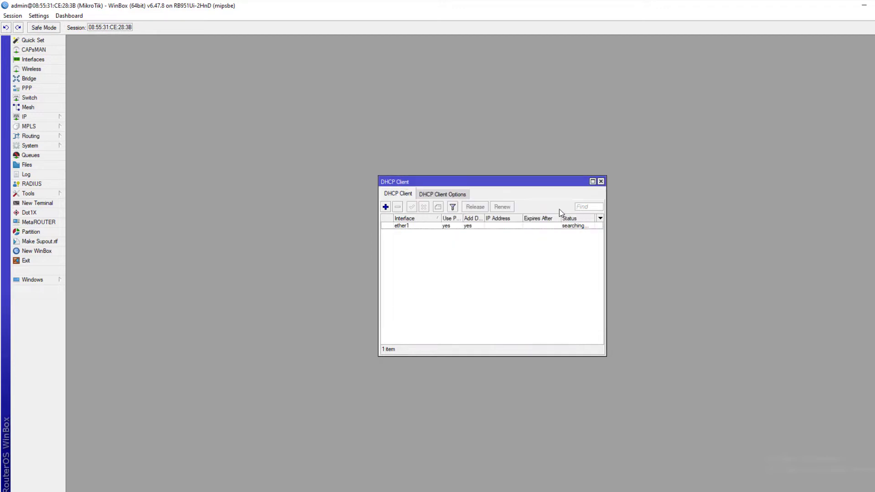
pyautogui.click(576, 227)
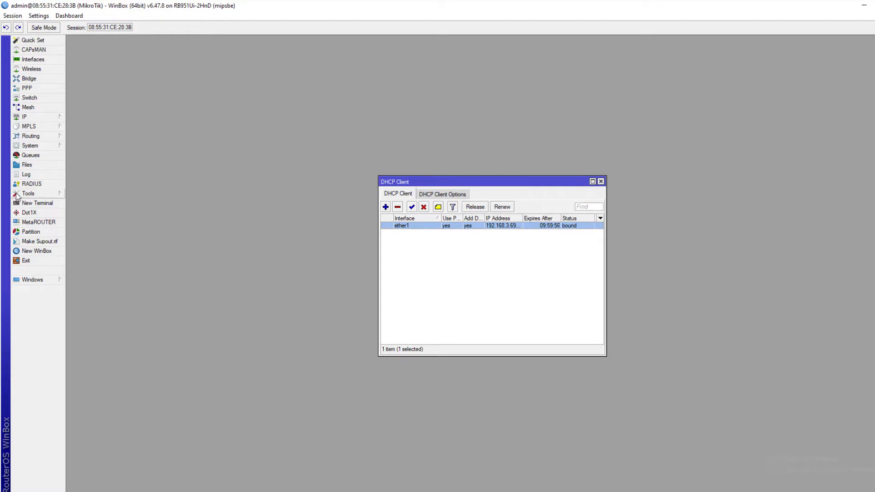
pyautogui.click(37, 203)
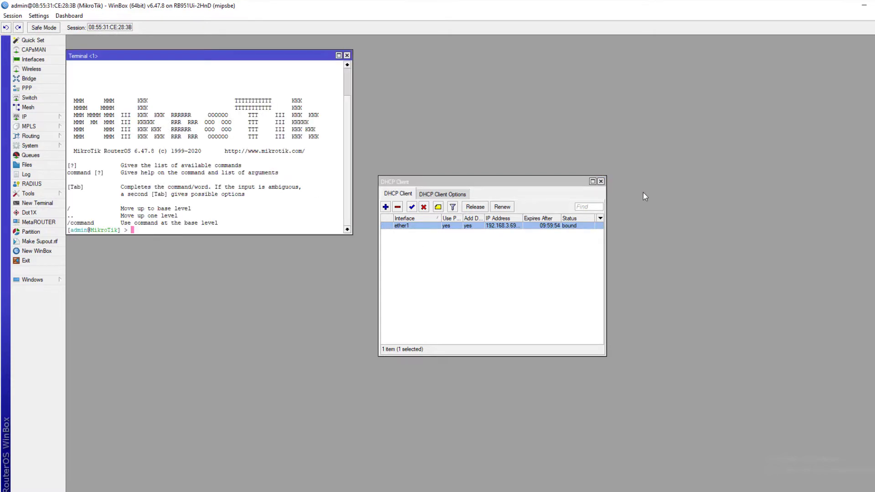
pyautogui.write('ping google.com')
pyautogui.press('Return')
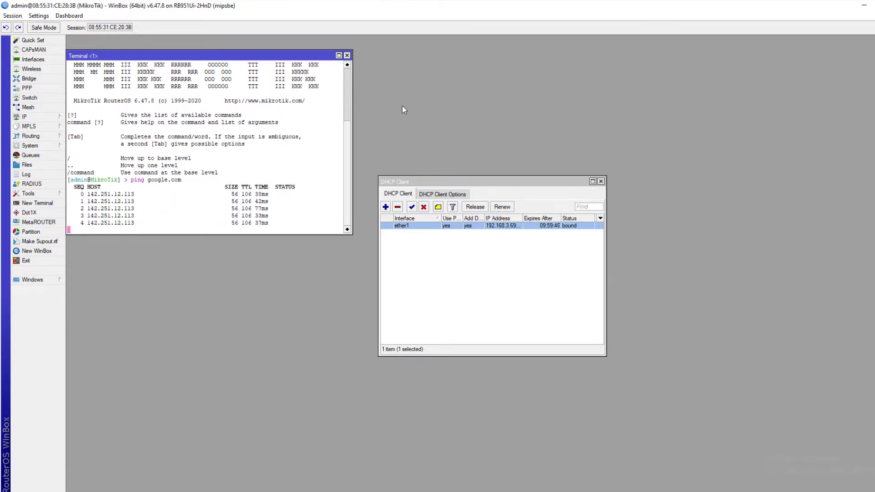
pyautogui.click(347, 56)
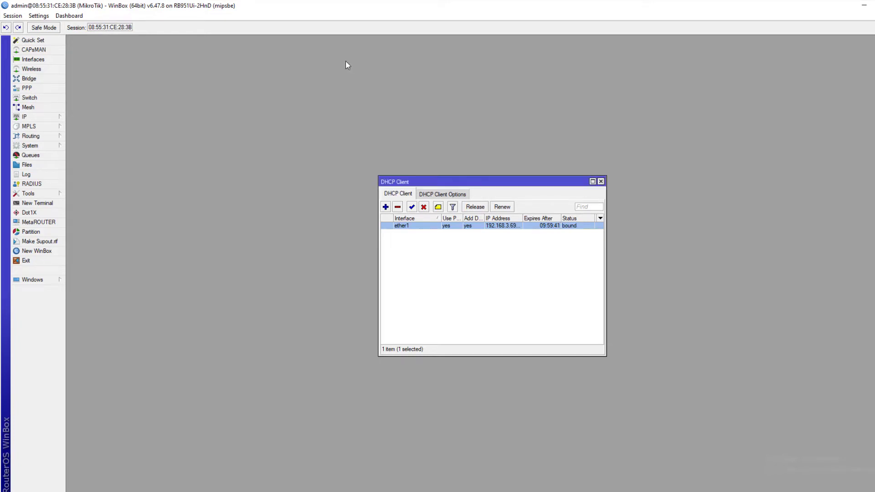
# - Add the address 192.168.0.1/24 on interface ether2 in IP > Addresses
pyautogui.click(31, 117)
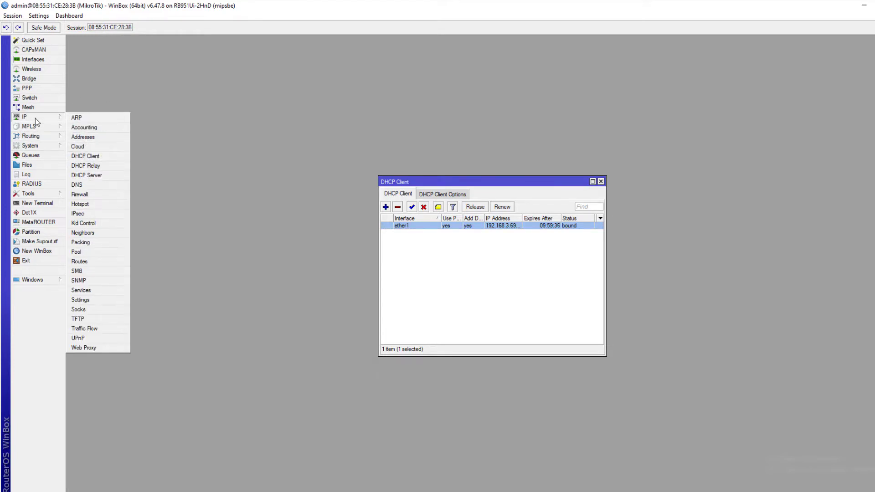
pyautogui.click(273, 92)
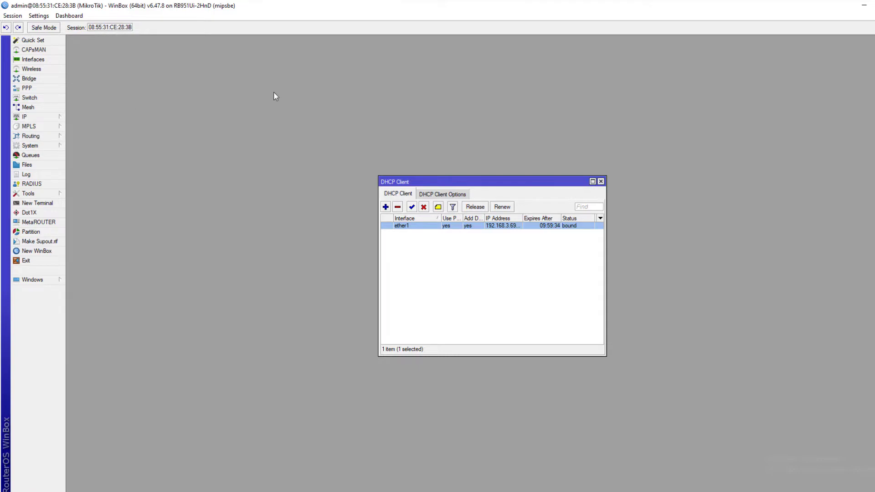
pyautogui.click(32, 119)
pyautogui.click(86, 136)
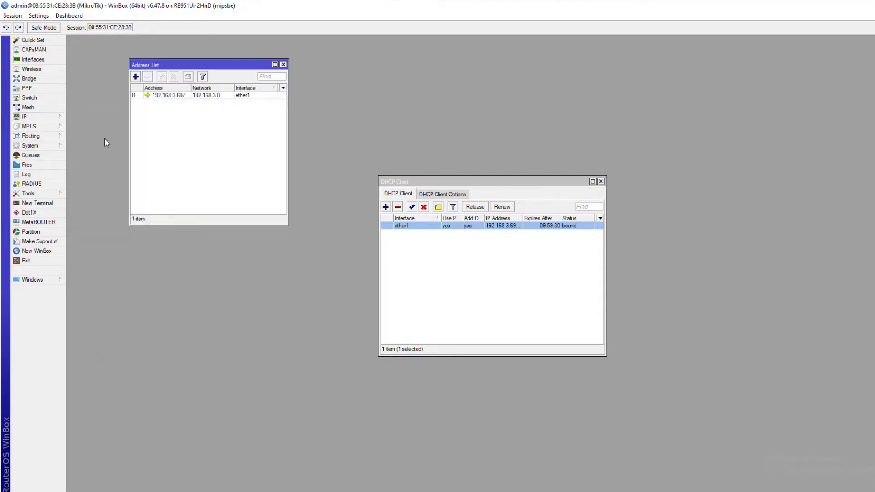
pyautogui.click(135, 77)
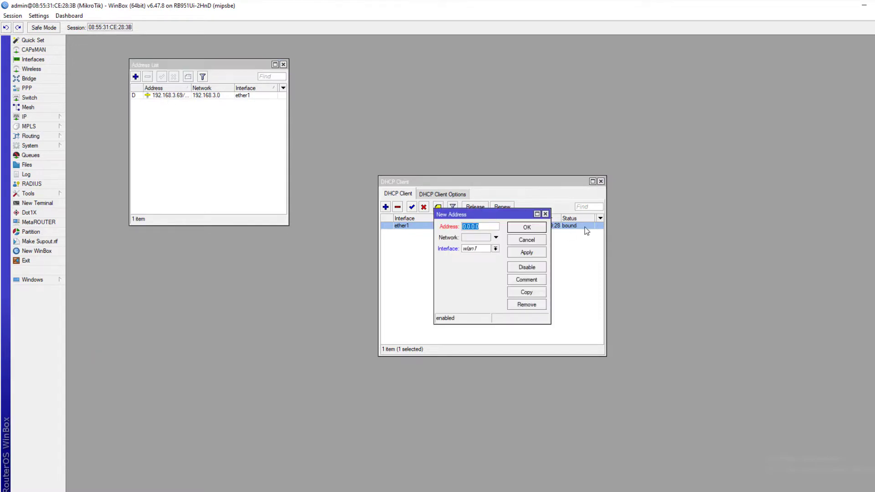
pyautogui.write('192')
pyautogui.write('.168.')
pyautogui.write('0.1/24')
pyautogui.click(495, 248)
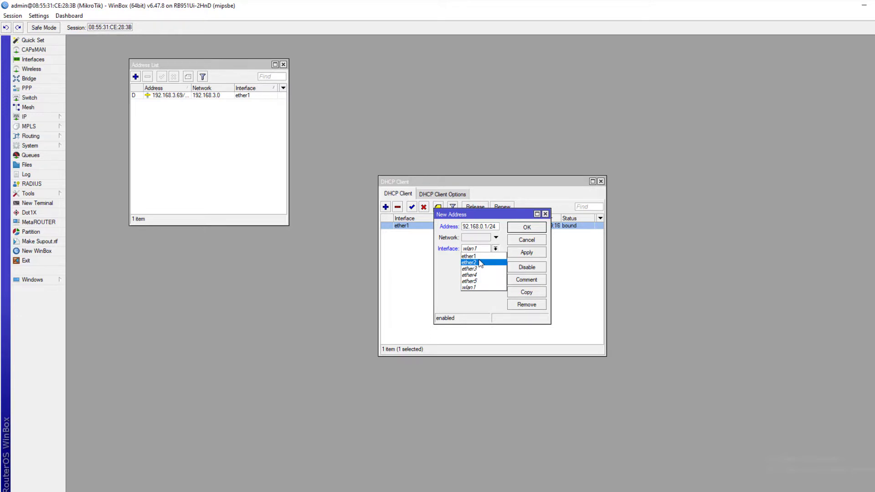
pyautogui.click(481, 263)
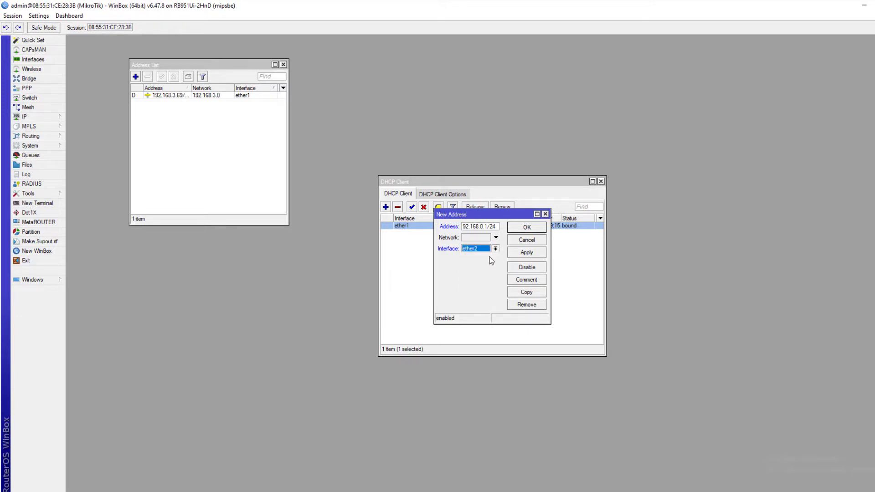
pyautogui.click(531, 252)
pyautogui.click(549, 230)
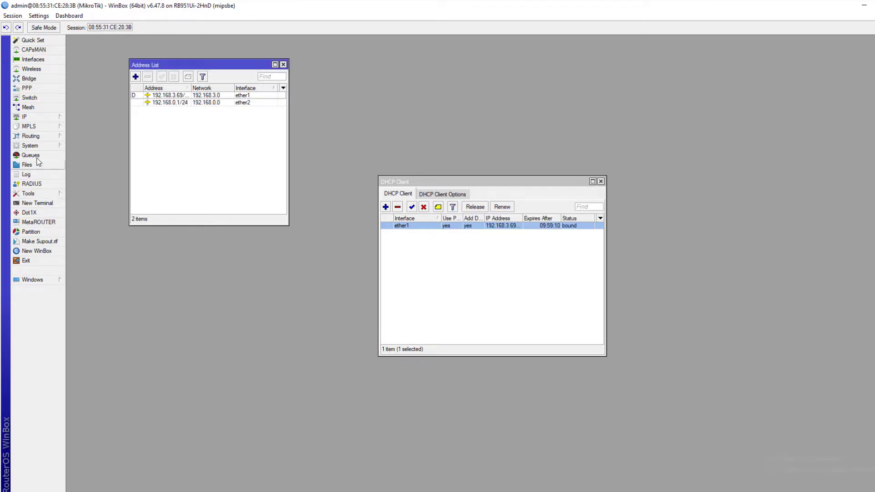
# - Create a NAT rule with chain srcnat, out-interface ether1 and action masquerade
pyautogui.click(52, 116)
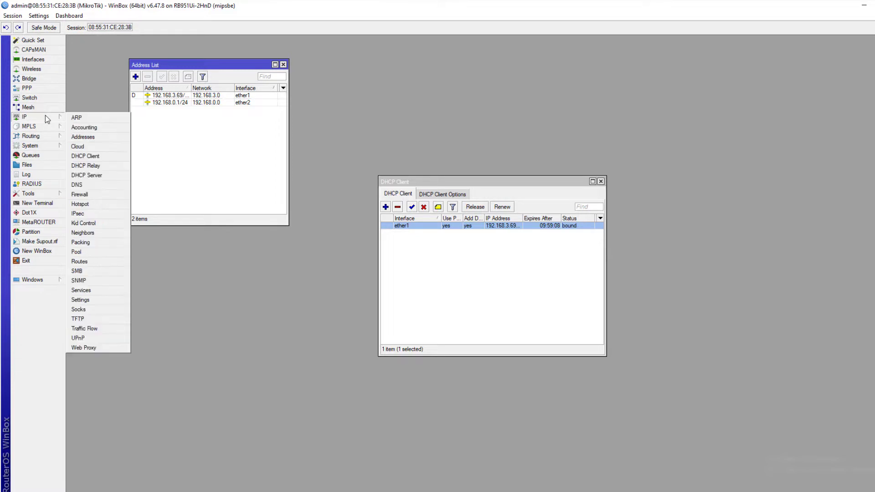
pyautogui.click(79, 194)
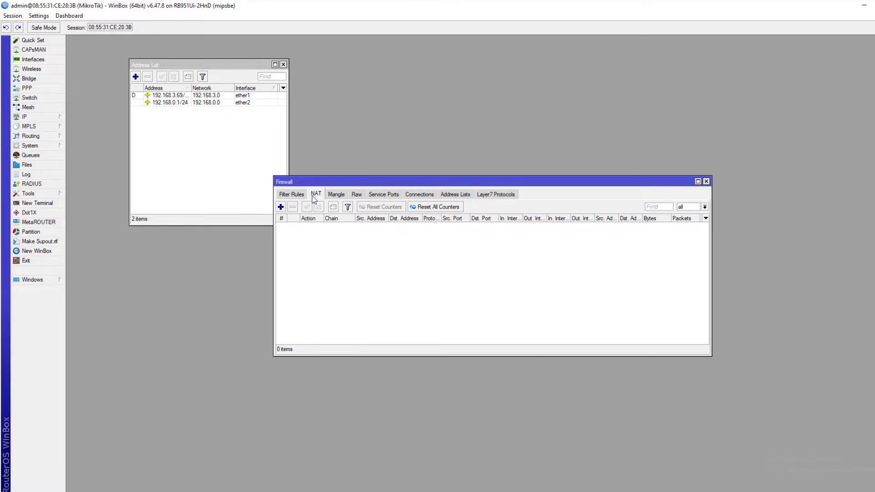
pyautogui.click(281, 207)
pyautogui.click(483, 182)
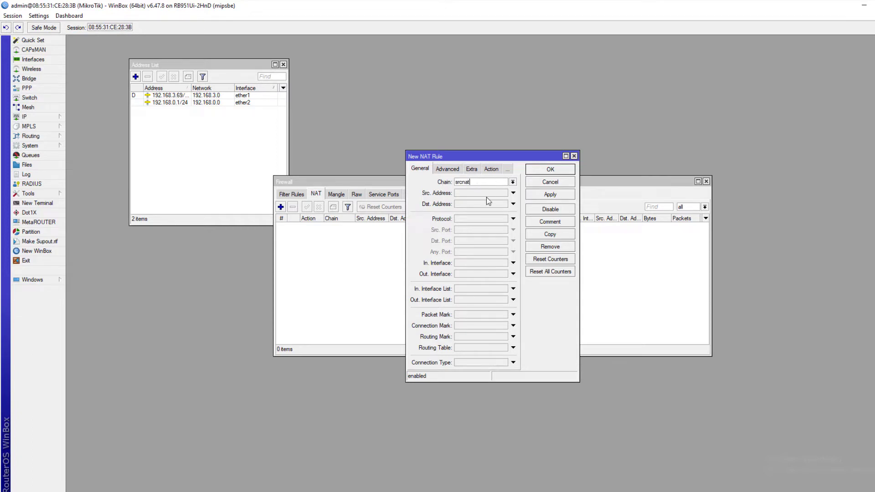
pyautogui.click(481, 275)
pyautogui.click(483, 276)
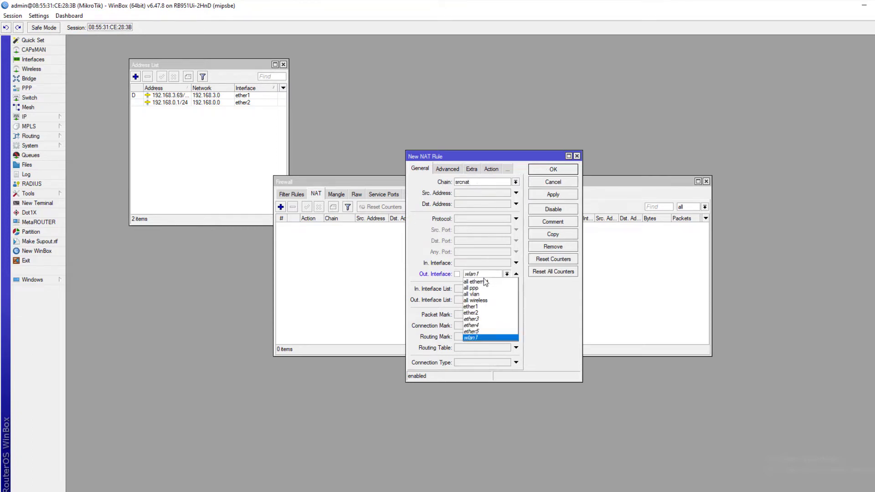
pyautogui.click(486, 306)
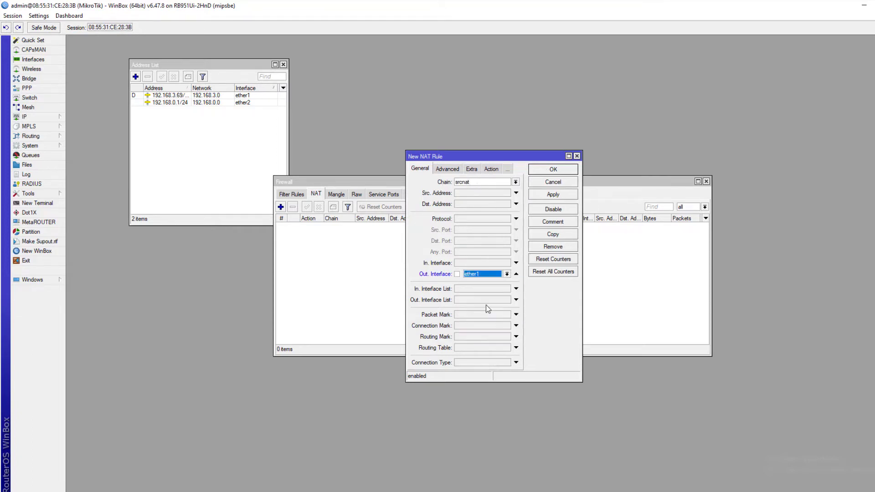
pyautogui.click(492, 169)
pyautogui.click(484, 183)
pyautogui.click(472, 232)
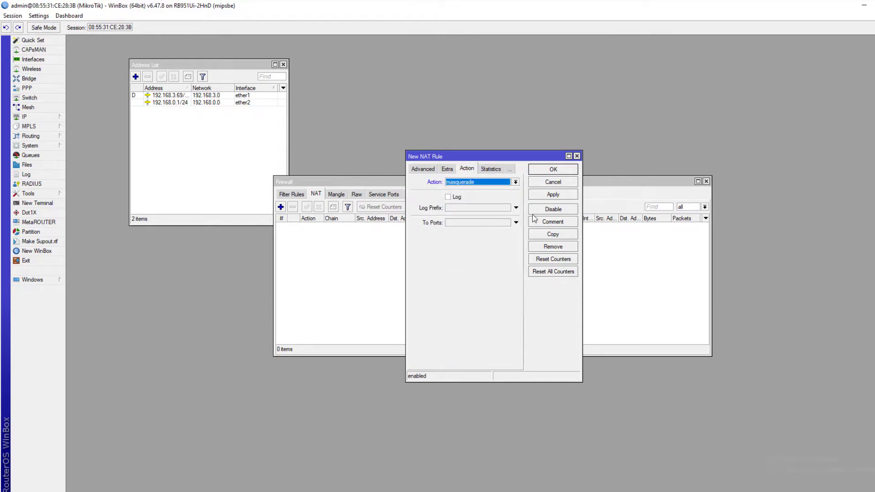
pyautogui.click(557, 196)
pyautogui.click(565, 170)
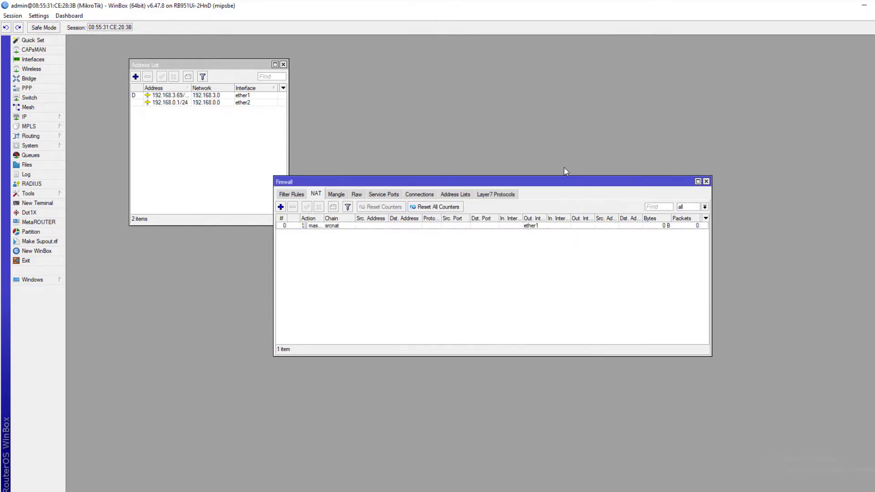
# - Run DHCP Setup on ether2, accepting 192.168.0.0/24 and the gateway, up to the address pool
pyautogui.click(43, 118)
pyautogui.click(96, 177)
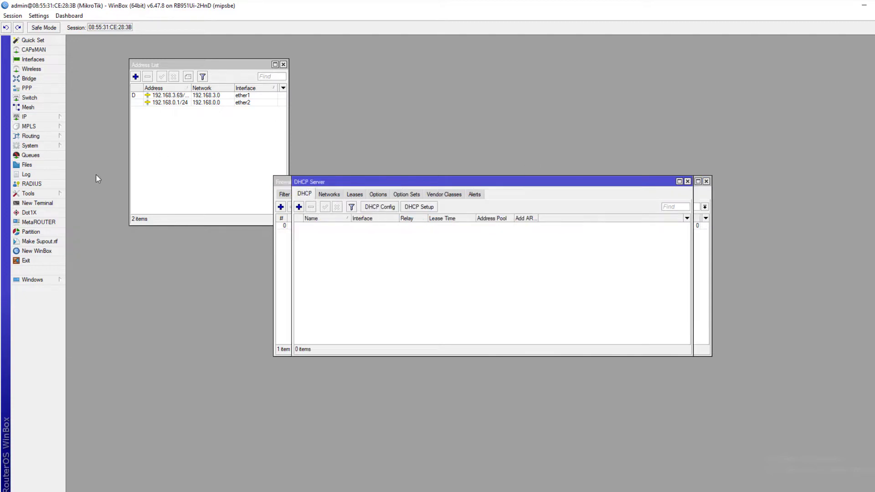
pyautogui.click(419, 206)
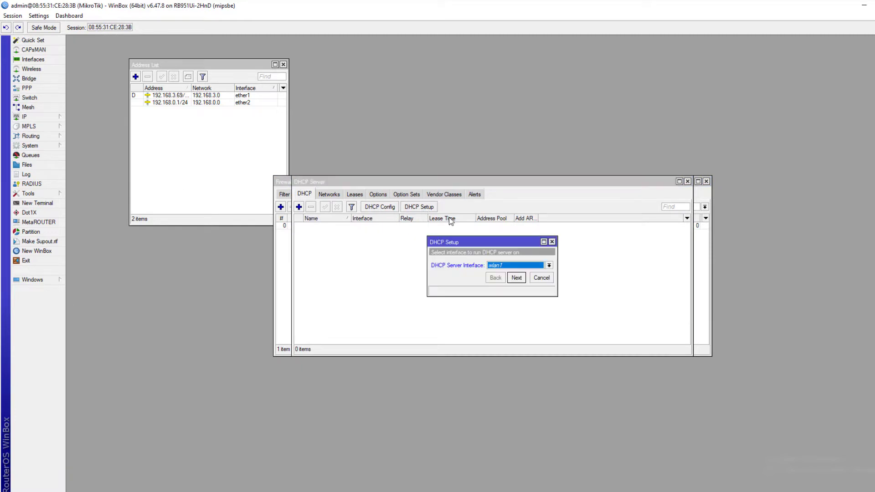
pyautogui.click(509, 266)
pyautogui.click(501, 278)
pyautogui.click(516, 278)
pyautogui.click(517, 278)
pyautogui.click(517, 278)
pyautogui.click(514, 266)
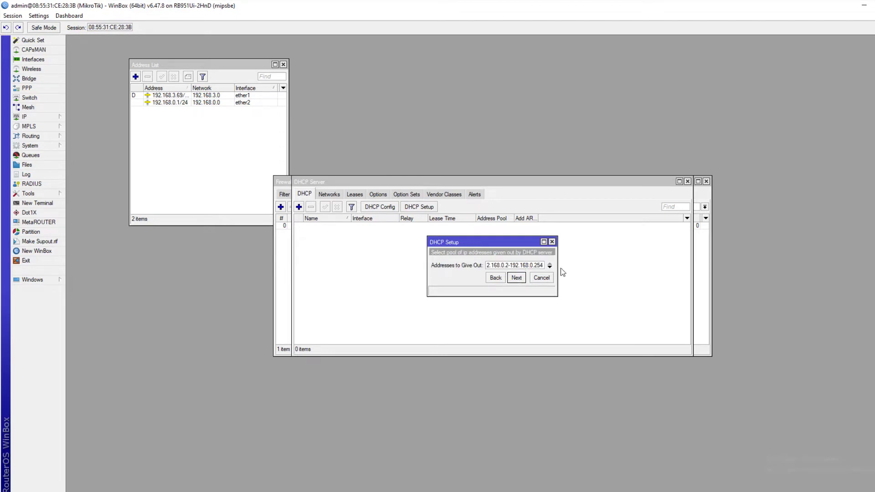
pyautogui.press('Escape')
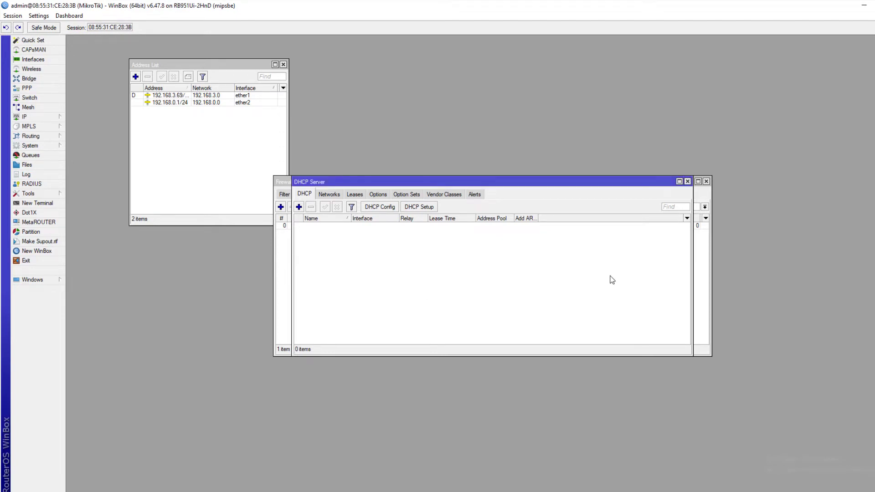
# - Rearrange the firewall and DHCP server windows and close the DHCP Client list
pyautogui.click(286, 245)
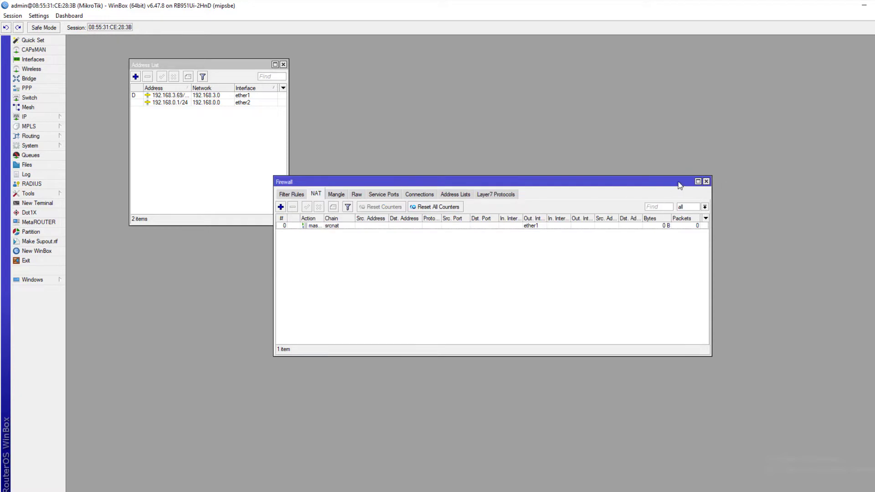
pyautogui.moveTo(683, 183); pyautogui.dragTo(783, 263)
pyautogui.moveTo(539, 184); pyautogui.dragTo(571, 307)
pyautogui.click(539, 185)
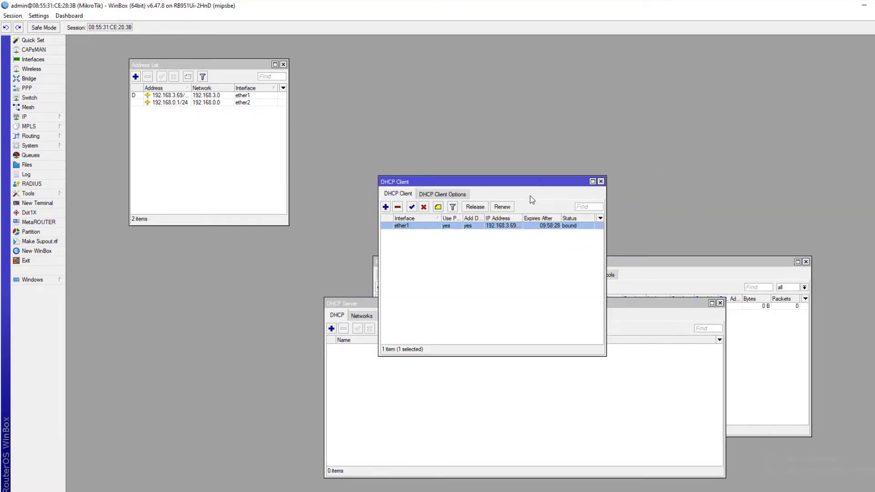
pyautogui.click(601, 181)
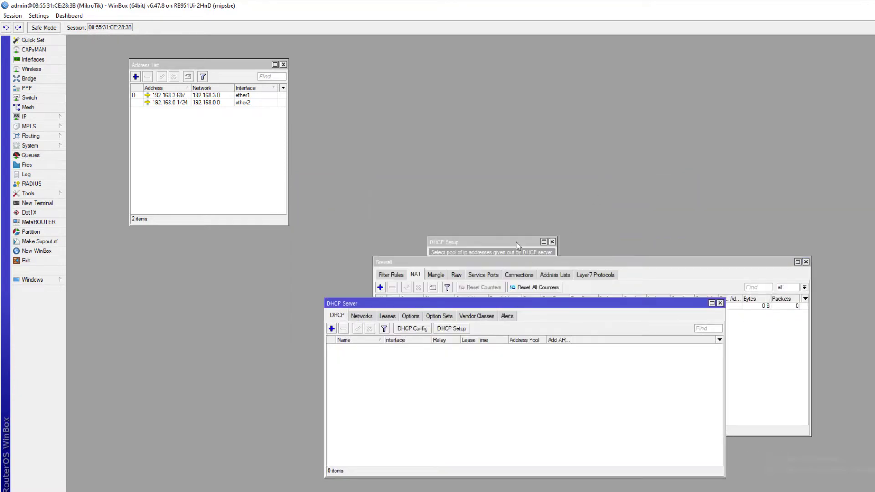
# - Set the addresses to give out to 192.168.0.10-192.168.0.20
pyautogui.moveTo(513, 245); pyautogui.dragTo(480, 177)
pyautogui.moveTo(526, 204); pyautogui.dragTo(624, 201)
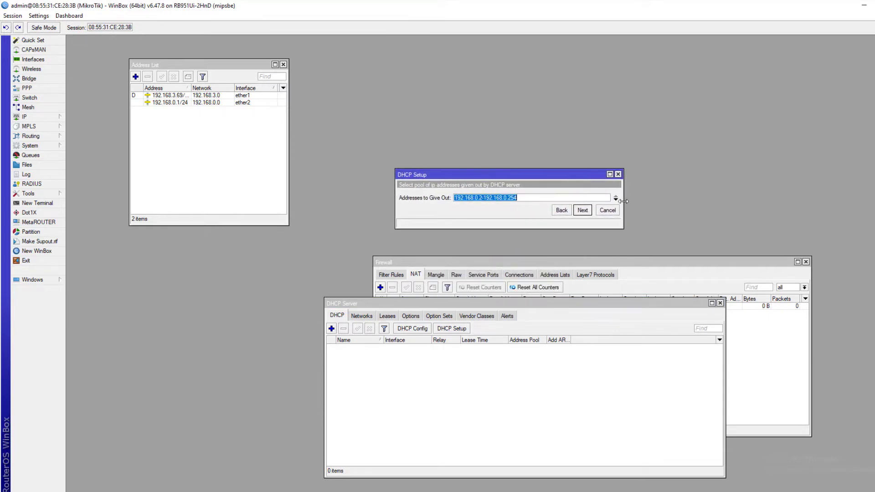
pyautogui.click(562, 199)
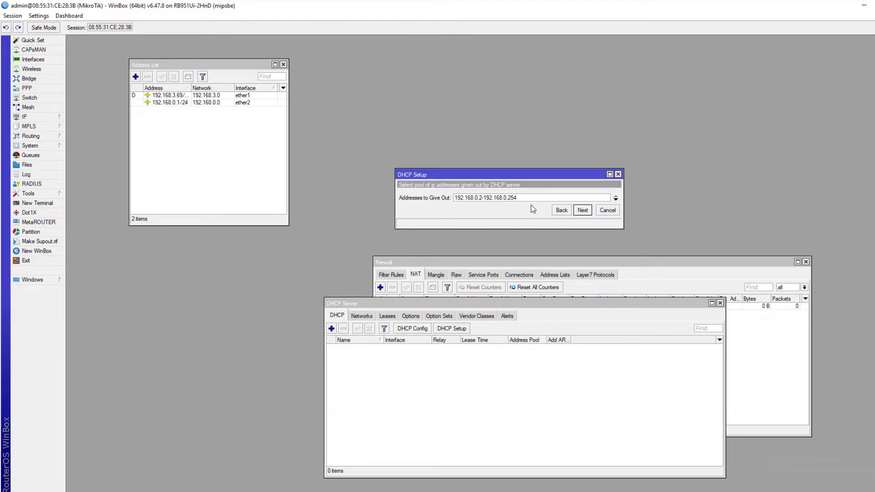
pyautogui.click(480, 198)
pyautogui.press('Delete')
pyautogui.write('5')
pyautogui.click(559, 198)
pyautogui.press('BackSpace')
pyautogui.write('15')
pyautogui.click(482, 199)
pyautogui.click(484, 200)
pyautogui.press('BackSpace')
pyautogui.write('10')
# - Accept the default DNS servers and lease time to finish the DHCP server setup
pyautogui.click(583, 210)
pyautogui.click(582, 233)
pyautogui.click(583, 232)
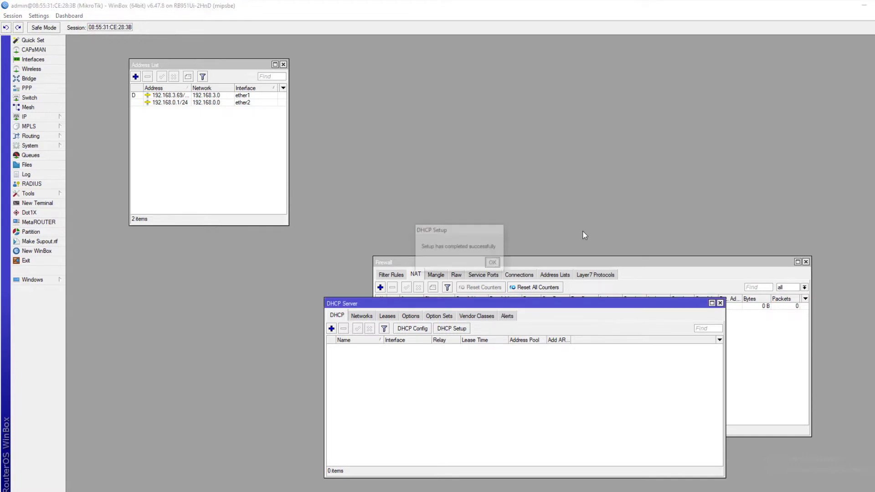
pyautogui.click(494, 260)
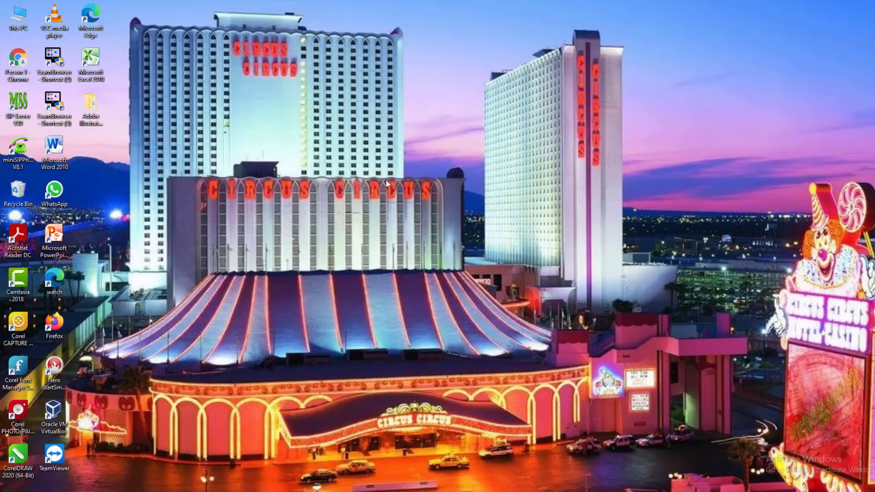
# - Refresh the desktop, then open the network status settings and the Ethernet page
pyautogui.rightClick(380, 170)
pyautogui.click(377, 180)
pyautogui.rightClick(372, 135)
pyautogui.click(406, 162)
pyautogui.rightClick(406, 163)
pyautogui.click(449, 193)
pyautogui.rightClick(389, 126)
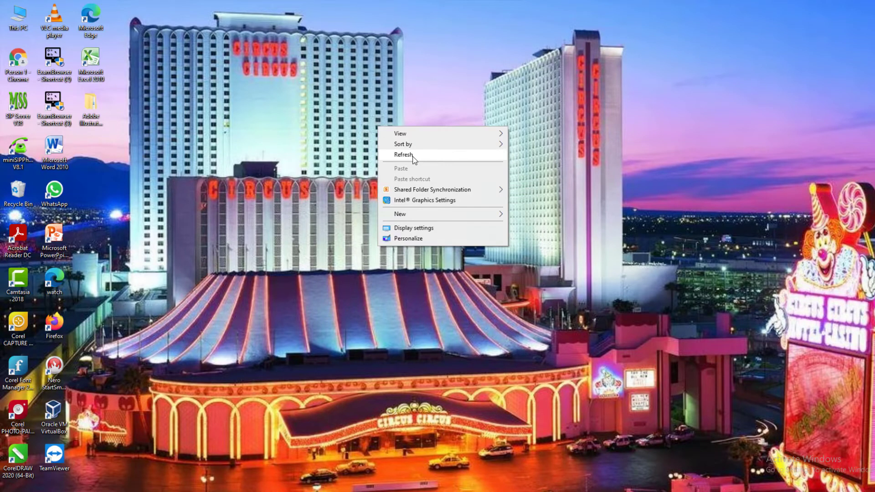
pyautogui.click(438, 155)
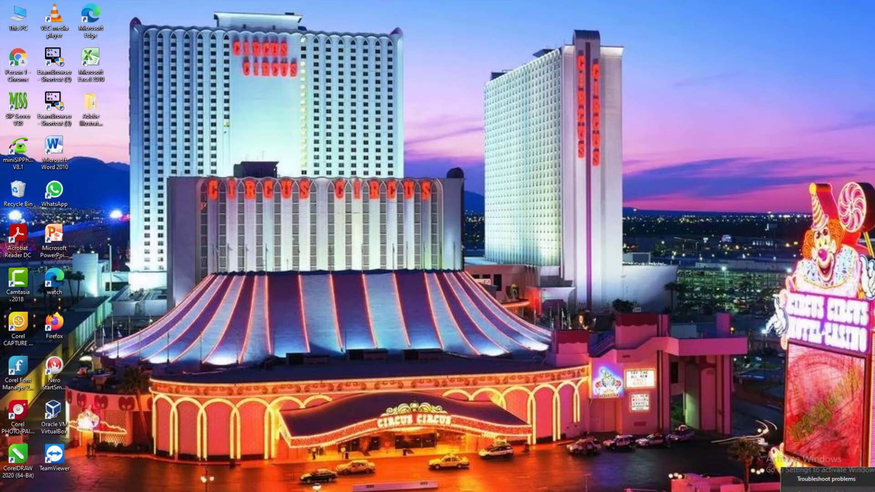
pyautogui.click(827, 479)
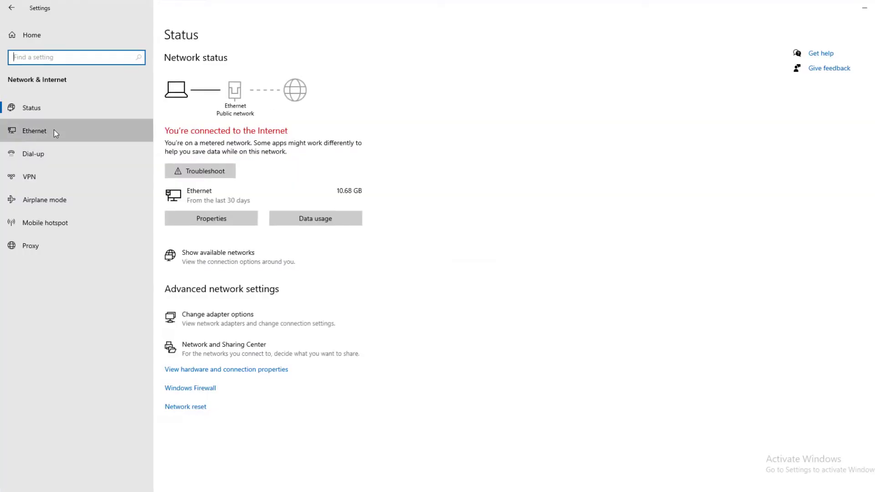
pyautogui.click(54, 130)
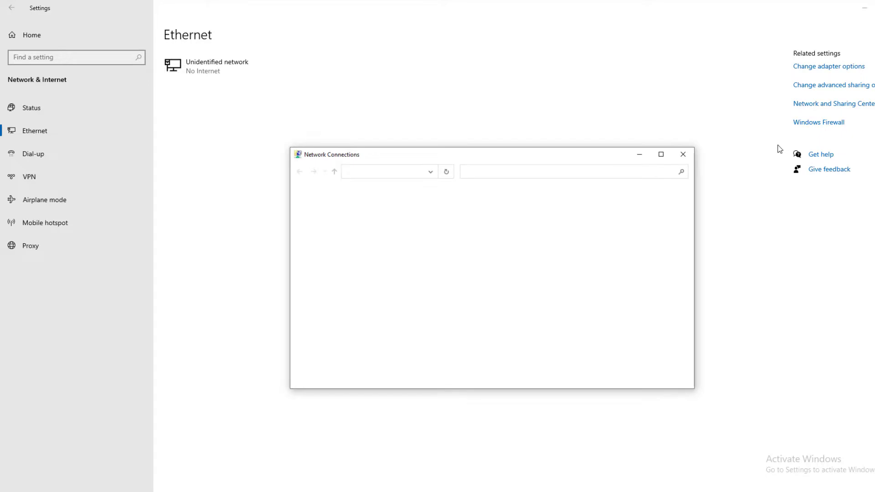
# - Give the Ethernet adapter's IPv4 the static address 192.168.1.21 with mask 255.255.255.0
pyautogui.click(436, 216)
pyautogui.doubleClick(436, 217)
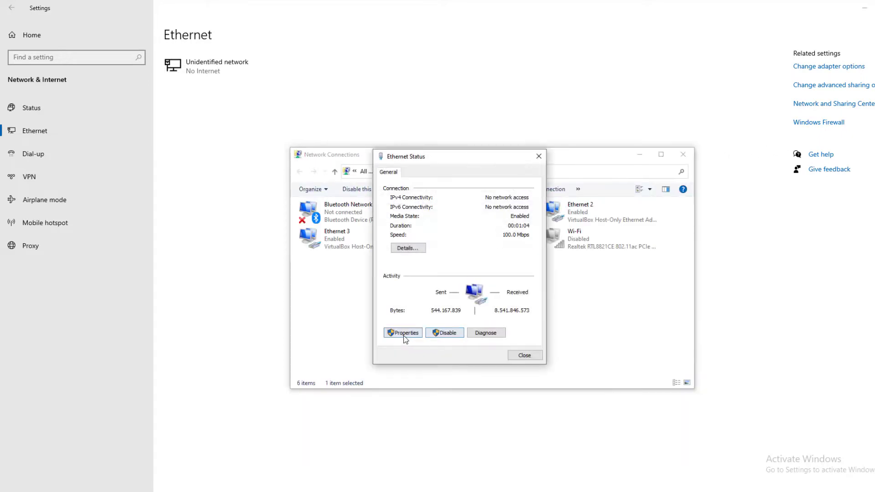
pyautogui.press('Return')
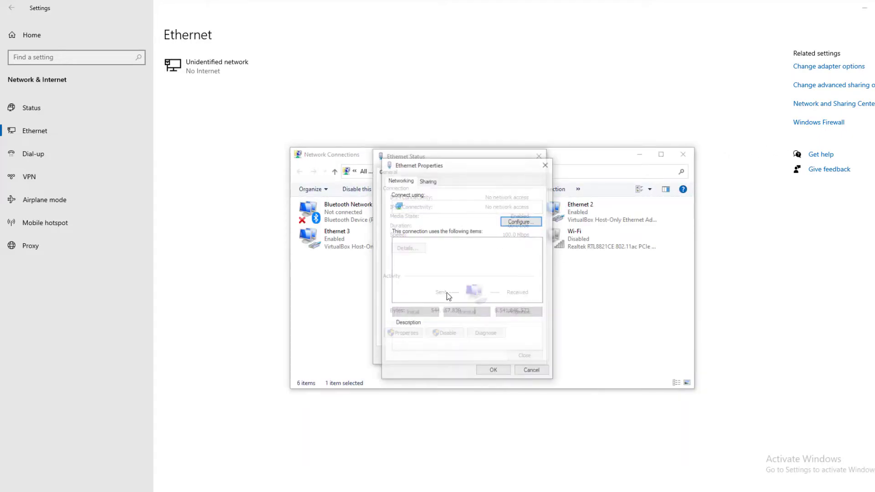
pyautogui.press('Down')
pyautogui.press('Down')
pyautogui.press('Down')
pyautogui.hotkey('alt', 'r')
pyautogui.hotkey('alt', 'o')
pyautogui.hotkey('alt', 's')
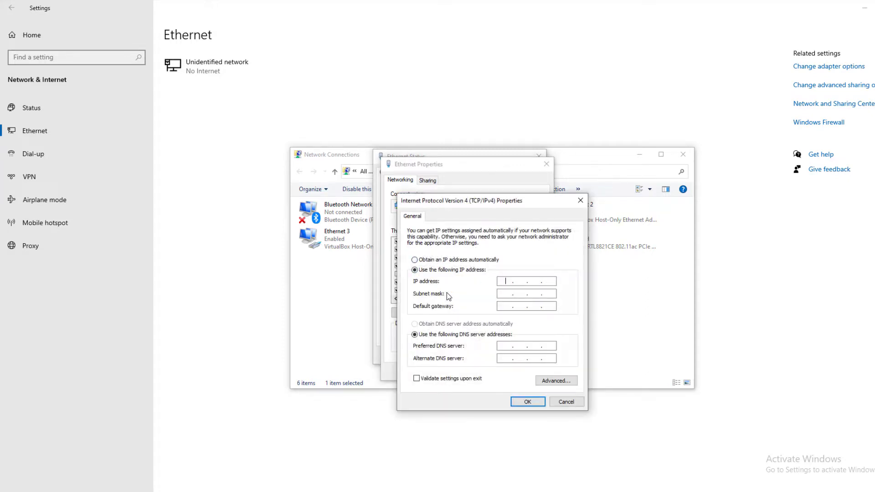
pyautogui.write('192.168.1.21')
pyautogui.press('Tab')
pyautogui.press('Tab')
pyautogui.press('Return')
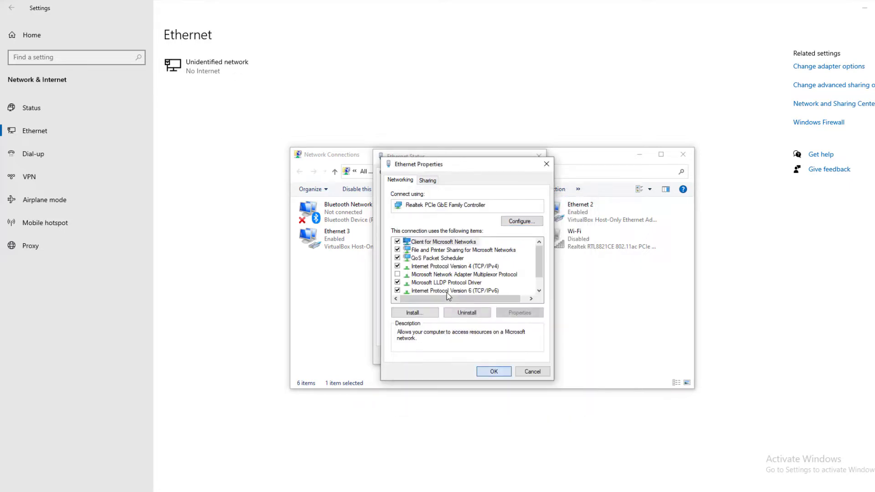
# - Close the Ethernet properties, status and Network Connections windows, then refresh the desktop
pyautogui.click(498, 367)
pyautogui.click(525, 355)
pyautogui.click(682, 154)
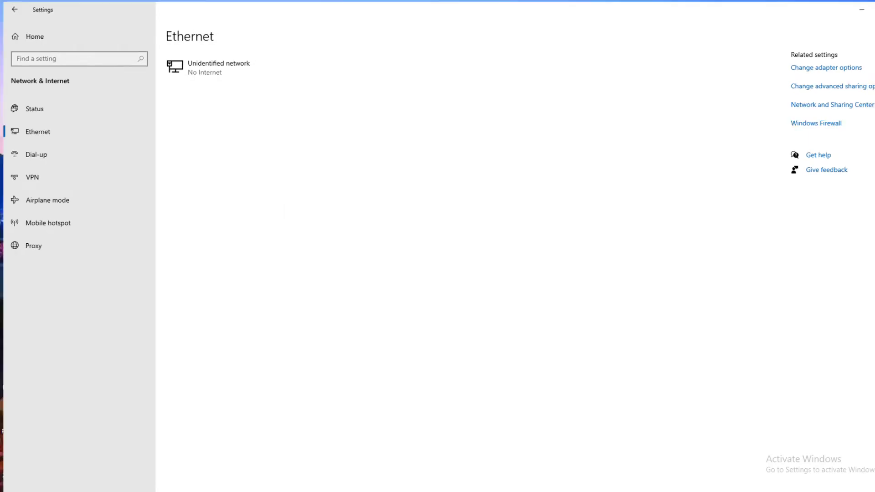
pyautogui.rightClick(388, 128)
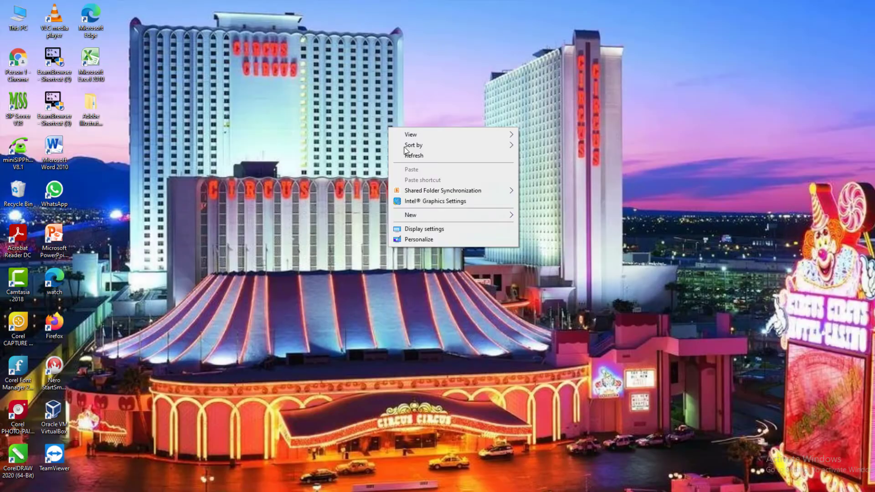
pyautogui.click(406, 155)
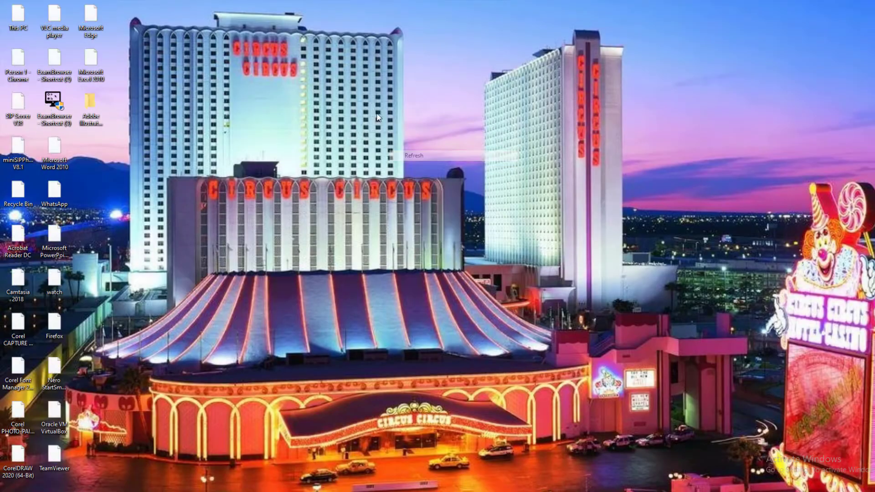
# - Launch Chrome and load the airOS device page at 192.168.1.20
pyautogui.doubleClick(18, 59)
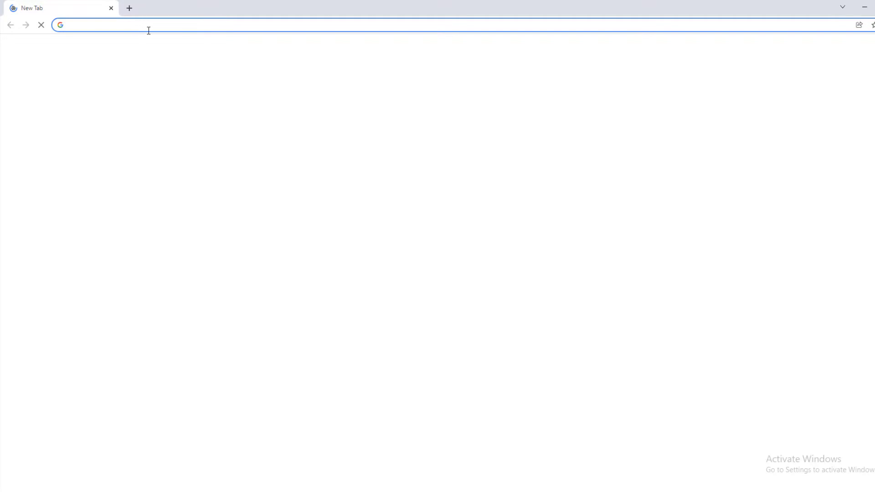
pyautogui.click(166, 21)
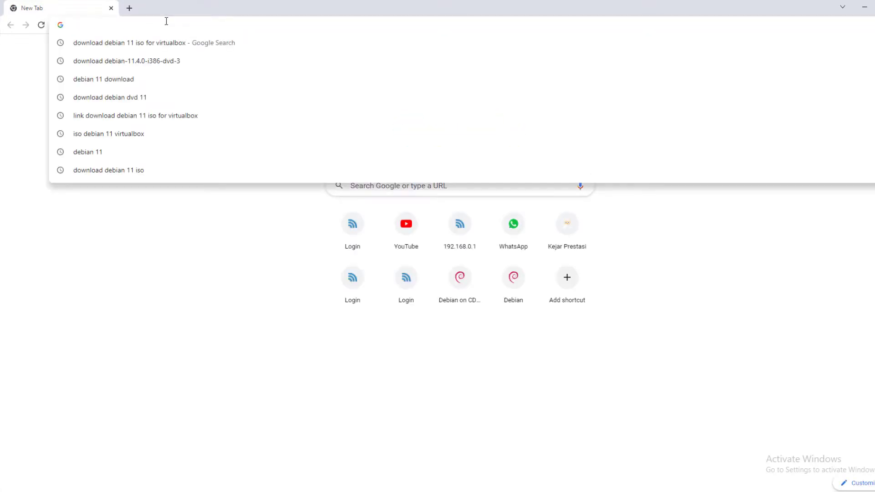
pyautogui.write('192.16')
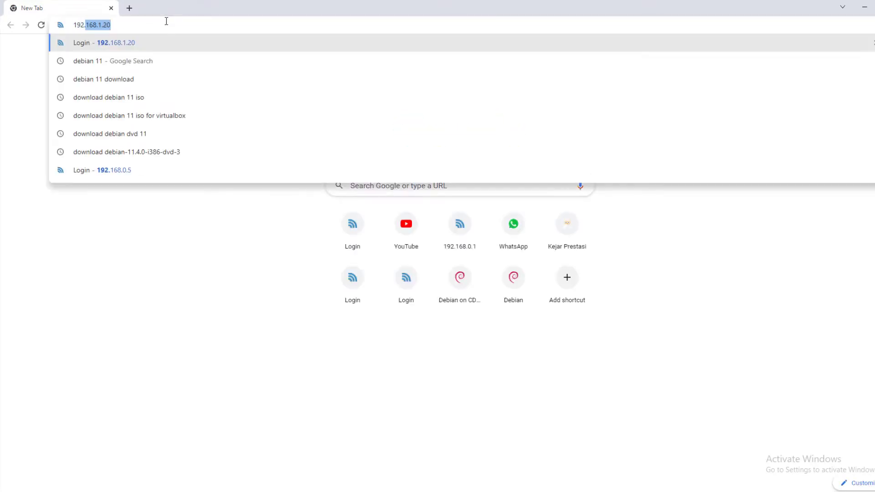
pyautogui.write('8.')
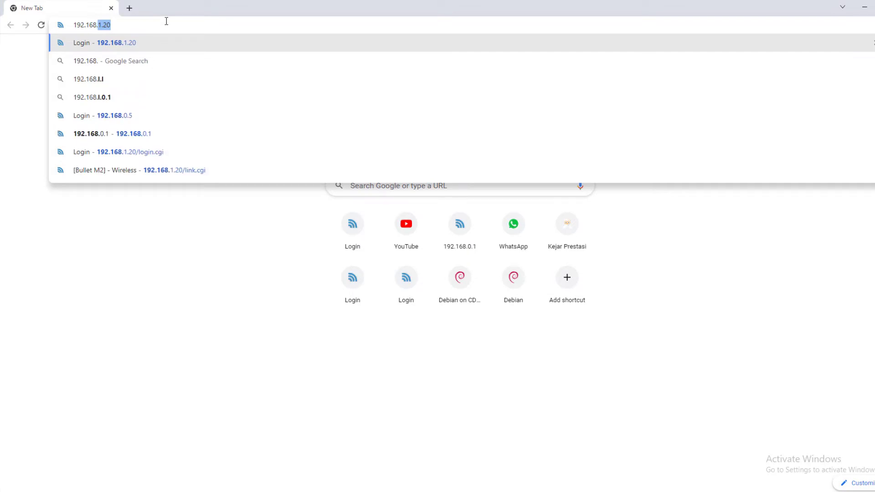
pyautogui.write('1.20')
pyautogui.press('Return')
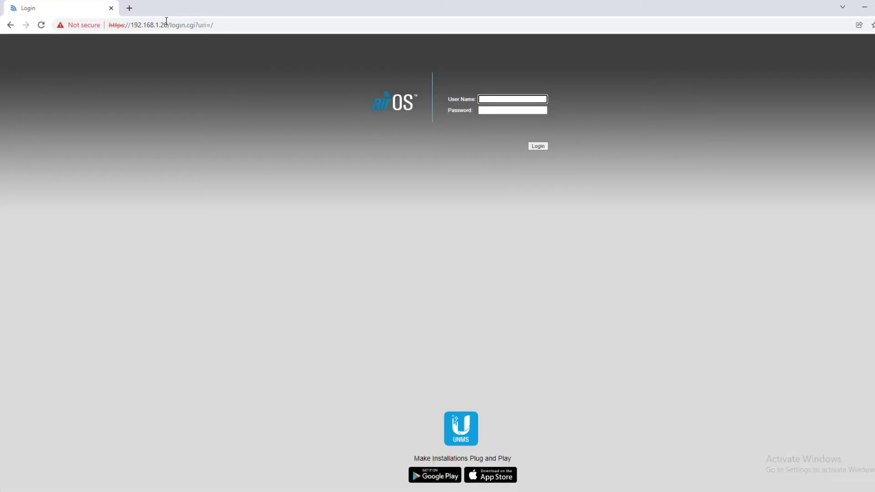
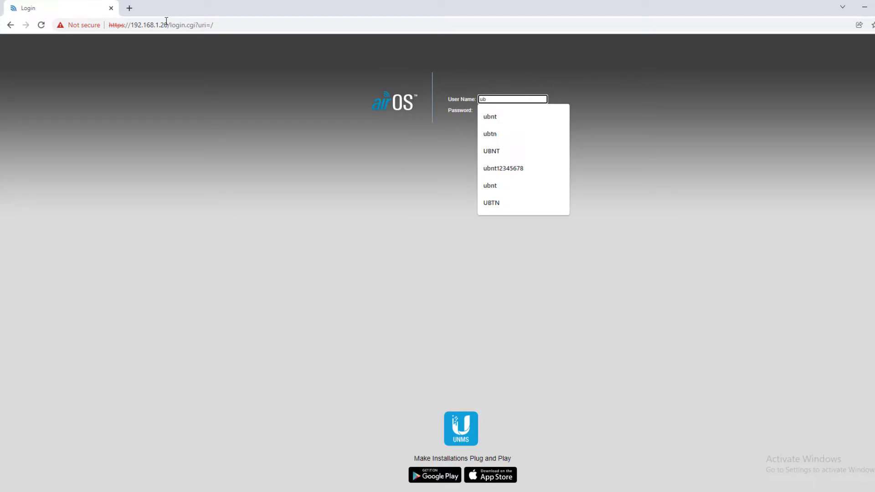
# - Enter the airOS login user name and password
pyautogui.press('Tab')
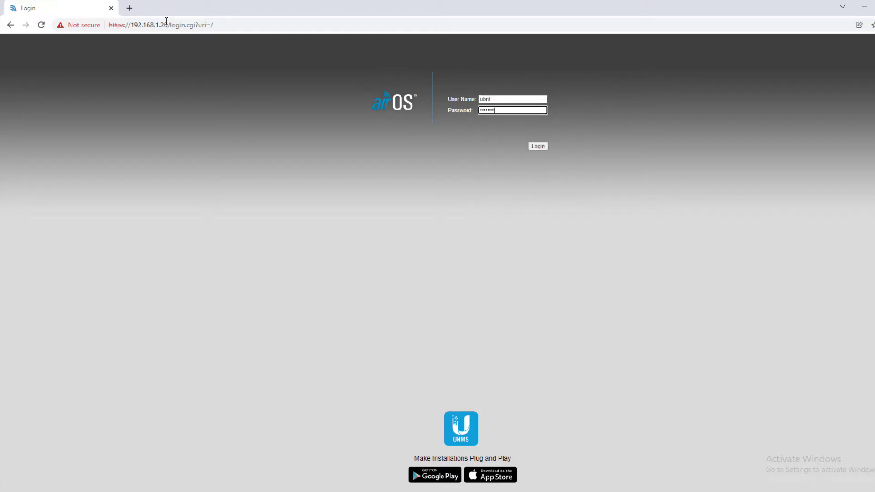
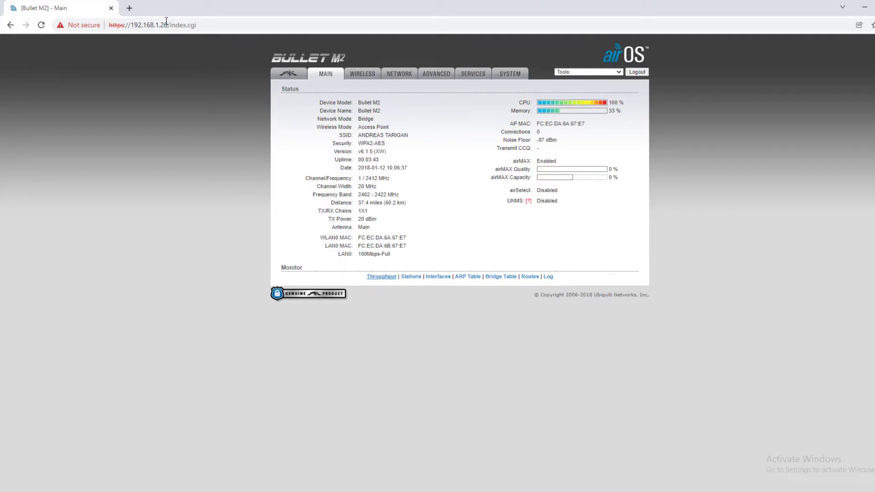
# - Keep Access Point mode, set the SSID to 'LKS YAPIM BIRU-BIRU', and adjust output power
pyautogui.click(367, 76)
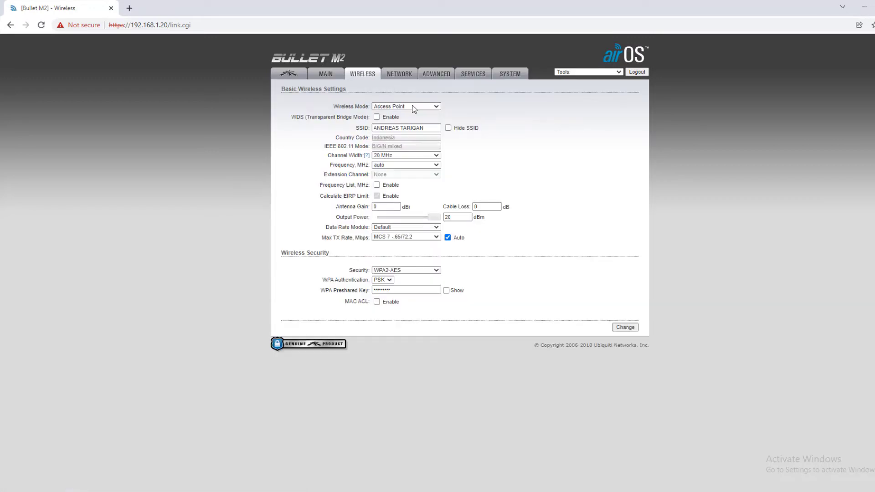
pyautogui.click(416, 109)
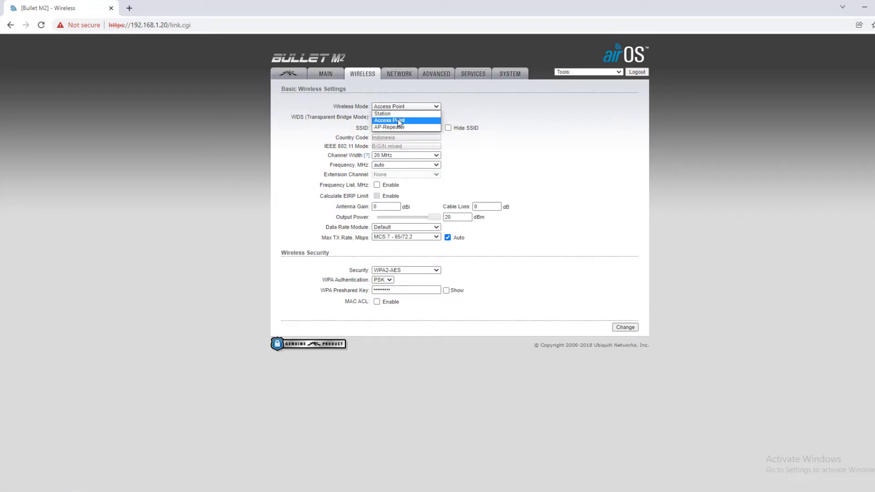
pyautogui.click(399, 121)
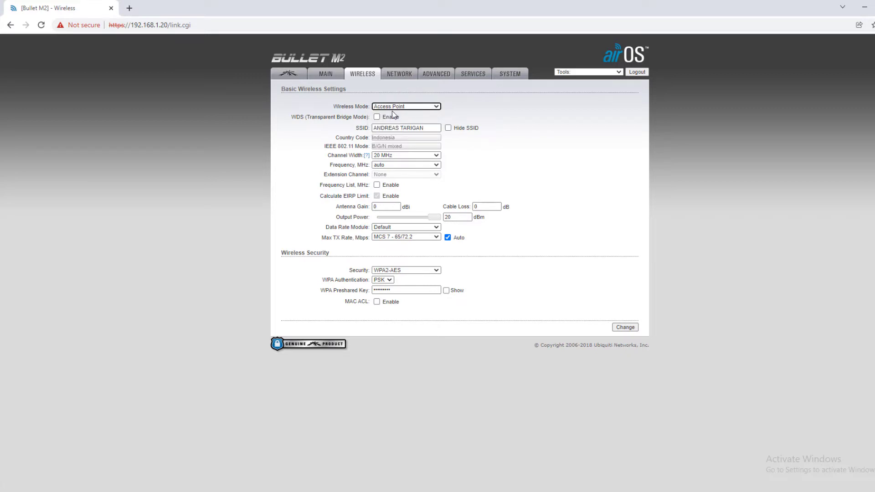
pyautogui.moveTo(430, 128); pyautogui.dragTo(119, 129)
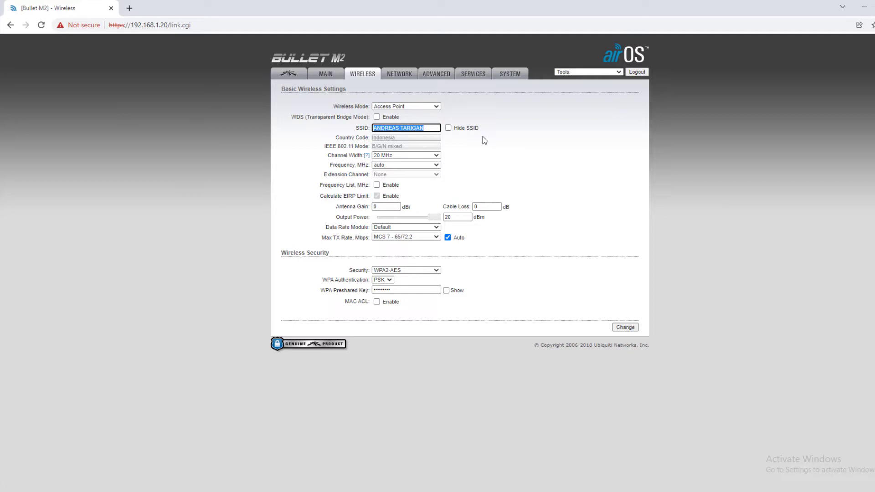
pyautogui.write('LKS YAPIM BIRU-BIRU')
pyautogui.moveTo(433, 217); pyautogui.dragTo(429, 217)
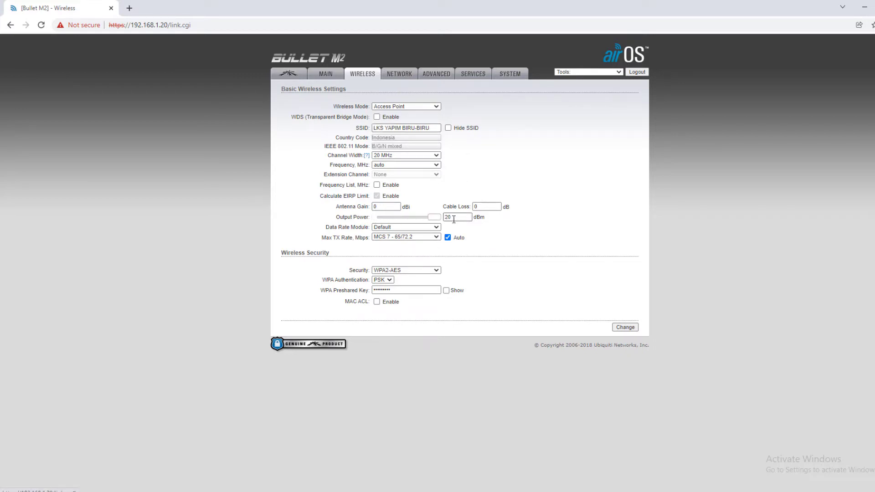
# - Set wireless security to WPA2-AES with PSK authentication and review the shown preshared key
pyautogui.click(421, 271)
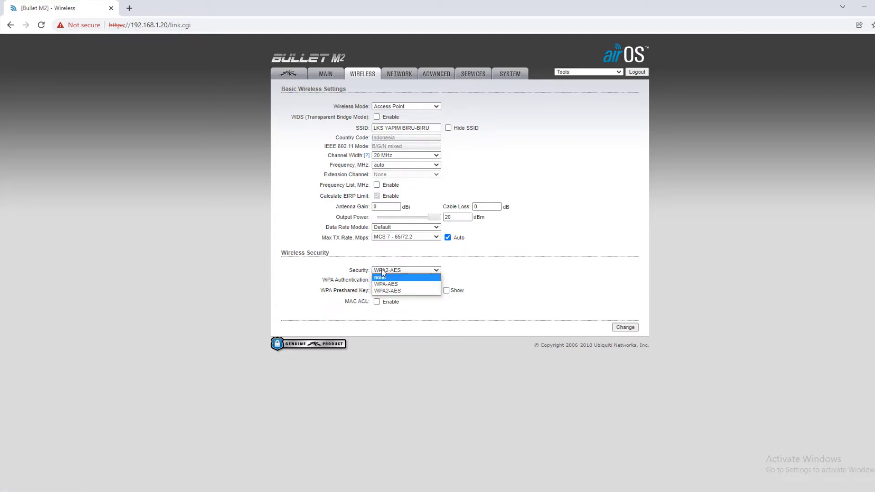
pyautogui.click(400, 292)
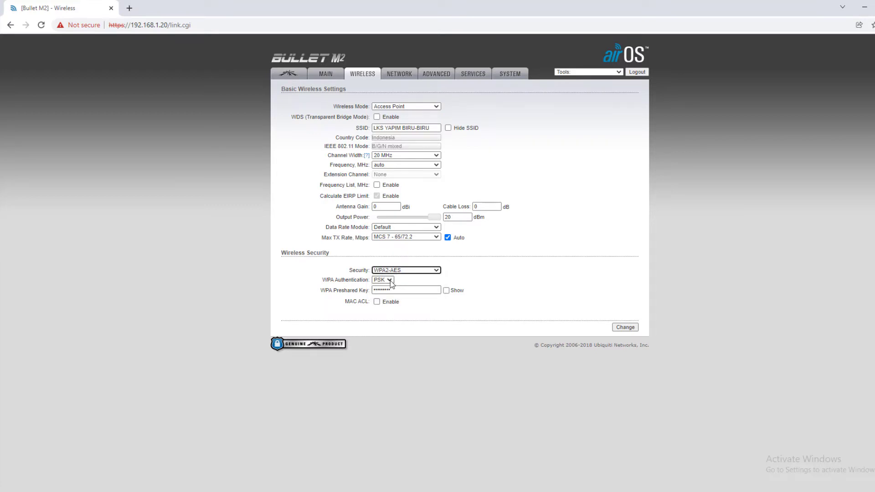
pyautogui.click(390, 280)
pyautogui.click(385, 287)
pyautogui.click(446, 291)
pyautogui.moveTo(423, 290); pyautogui.dragTo(221, 281)
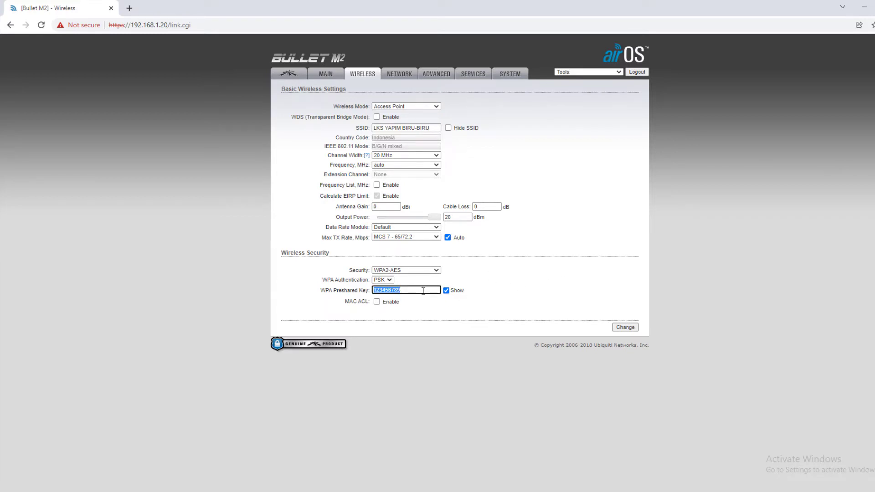
pyautogui.click(423, 291)
# - Save the wireless changes and apply them to the device
pyautogui.click(623, 328)
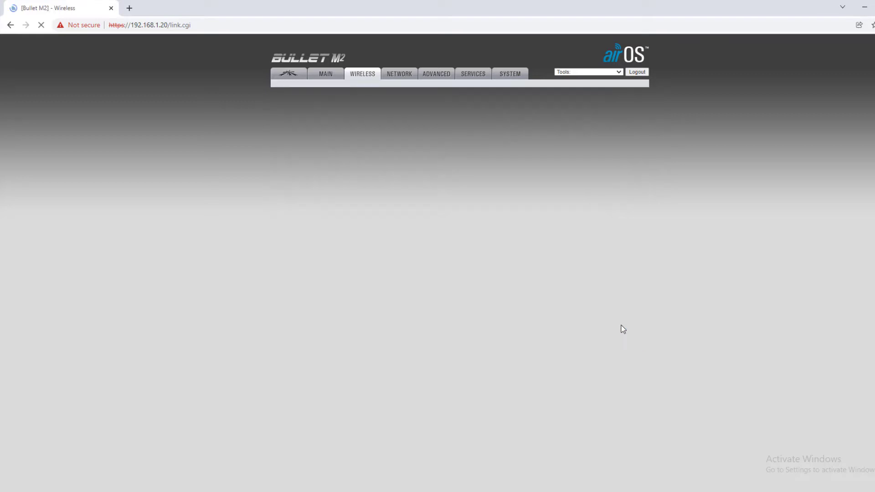
pyautogui.click(601, 94)
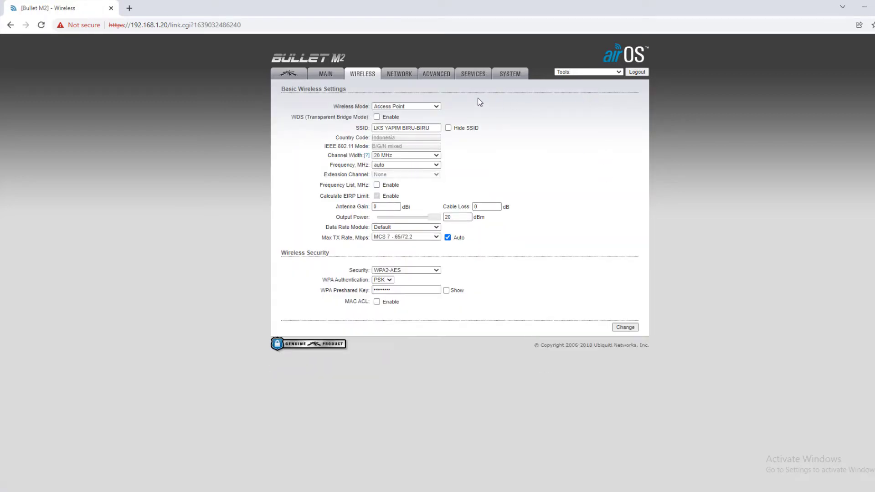
pyautogui.click(400, 76)
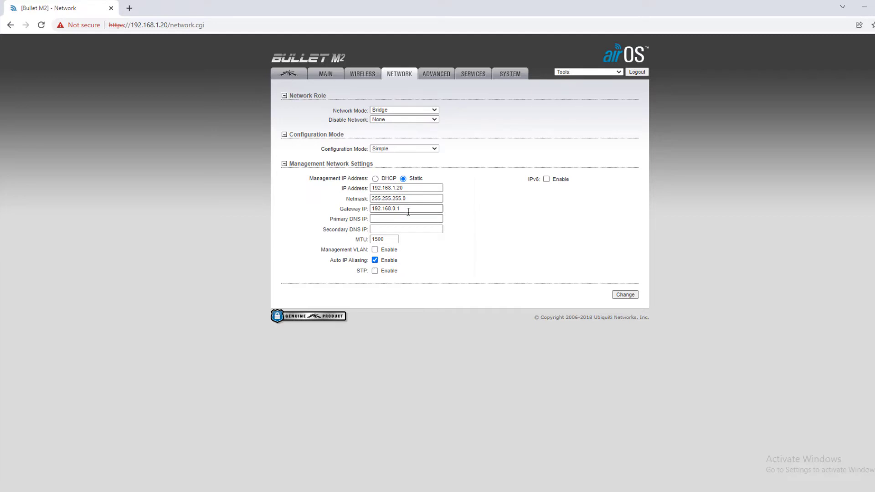
# - Re-enter 192.168.0.1 as the Gateway IP and submit the network settings
pyautogui.moveTo(410, 209); pyautogui.dragTo(367, 211)
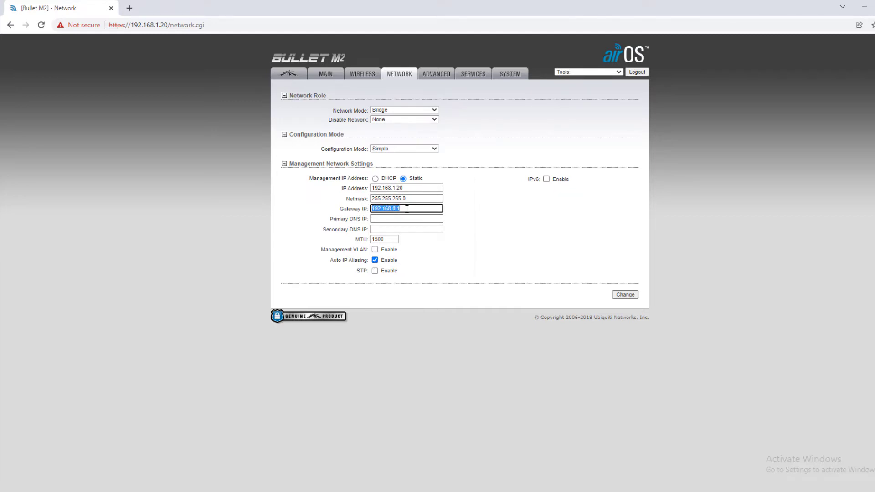
pyautogui.press('BackSpace')
pyautogui.write('192.168')
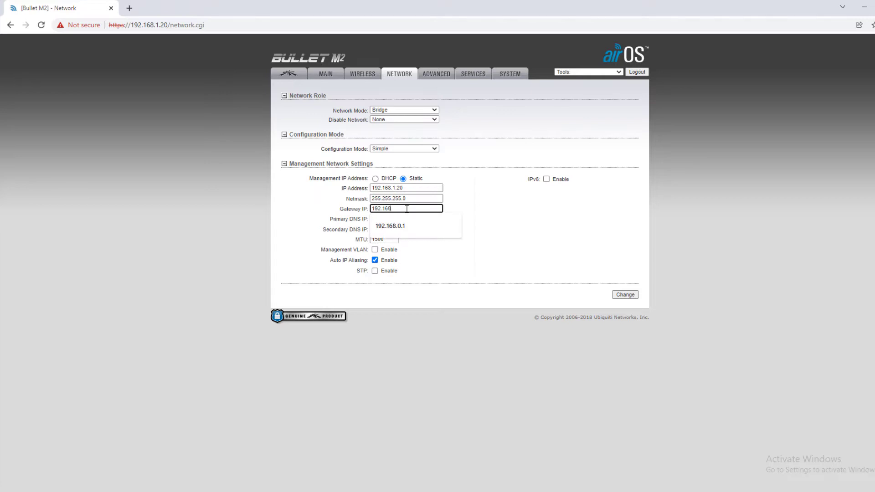
pyautogui.write('.0.1')
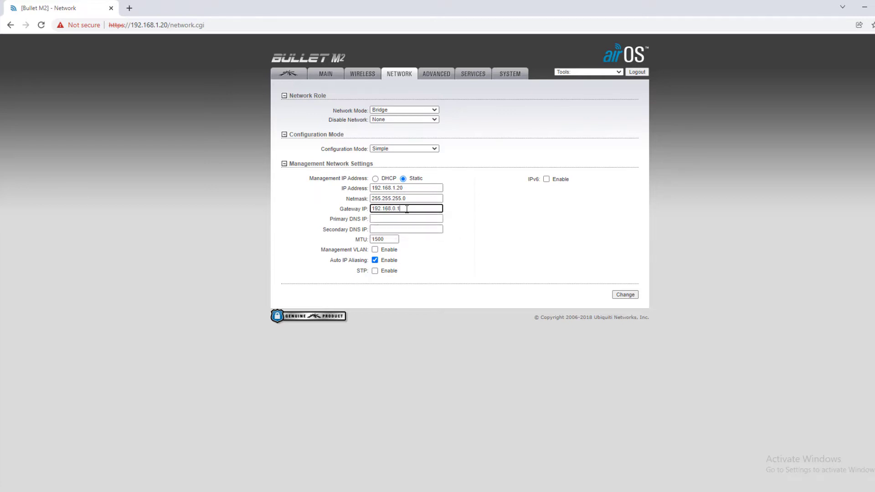
pyautogui.click(625, 294)
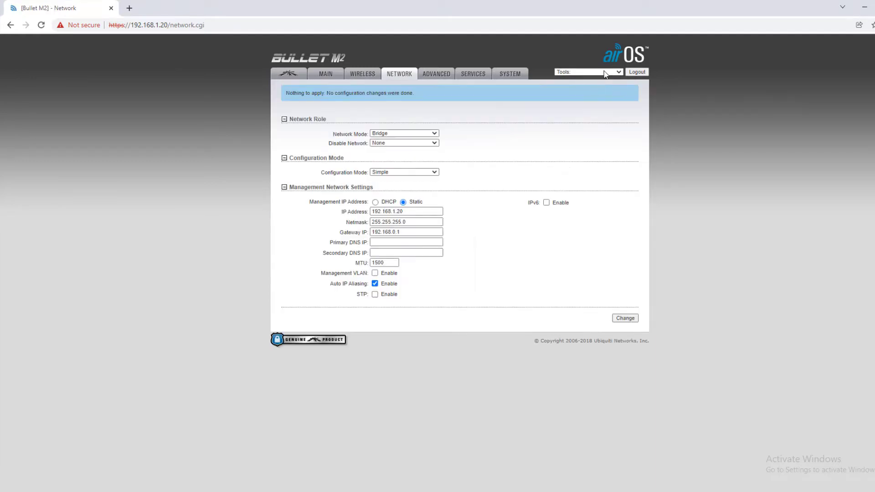
# - Submit the Advanced page unchanged, glance at System, and end on the Services page
pyautogui.click(444, 74)
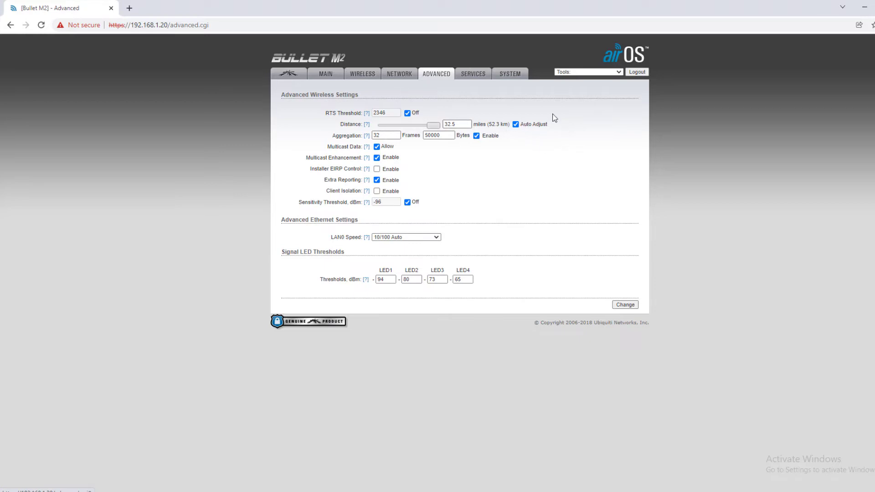
pyautogui.click(625, 305)
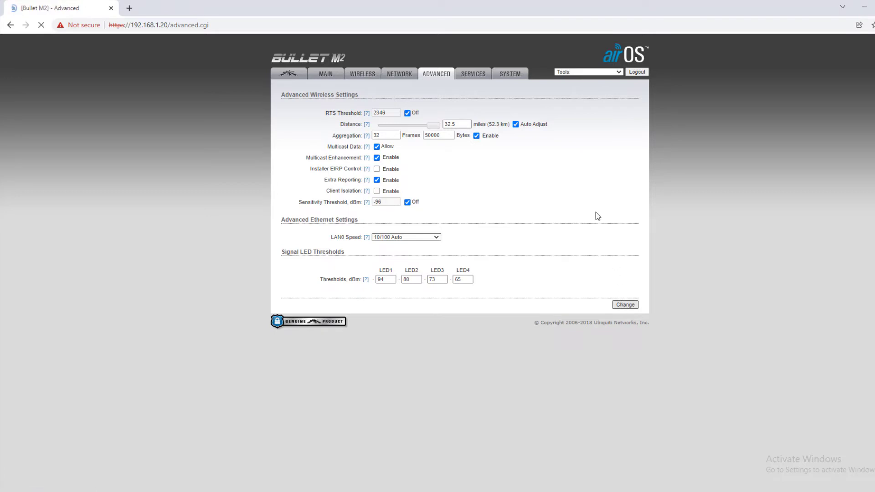
pyautogui.click(479, 76)
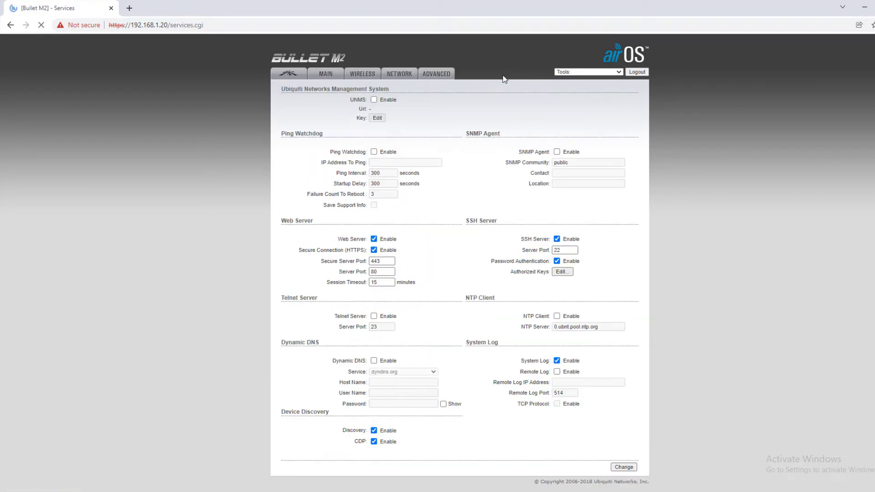
pyautogui.click(500, 75)
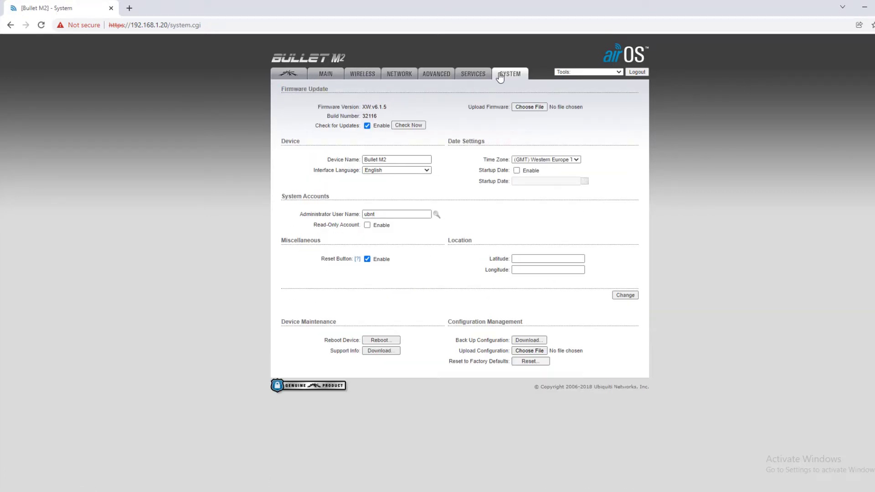
pyautogui.click(470, 76)
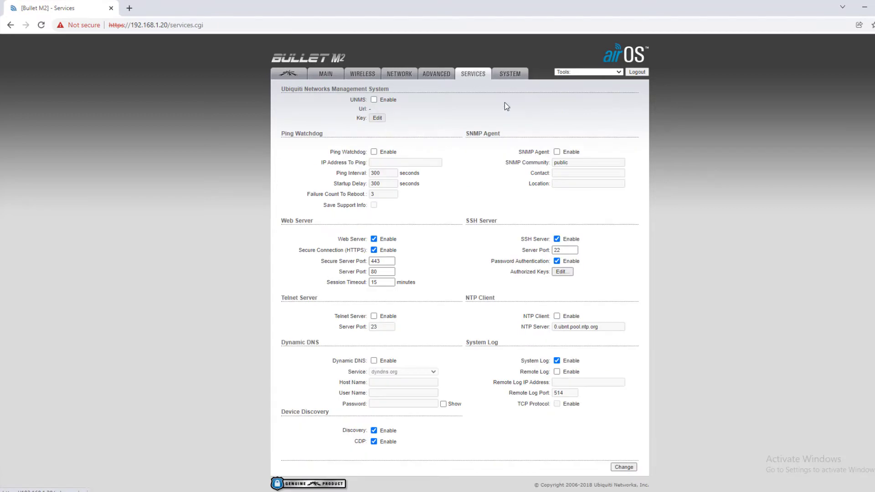
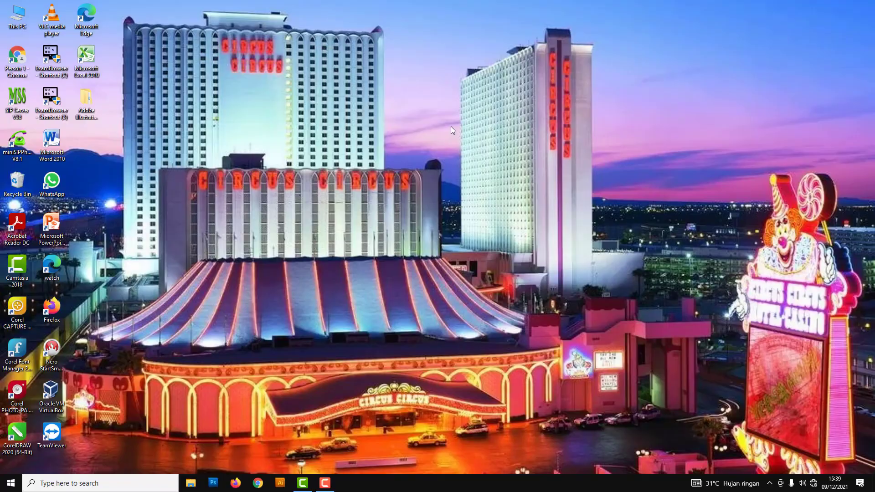
# - Refresh the Windows desktop from its right-click menu
pyautogui.rightClick(450, 127)
pyautogui.rightClick(484, 151)
pyautogui.click(512, 179)
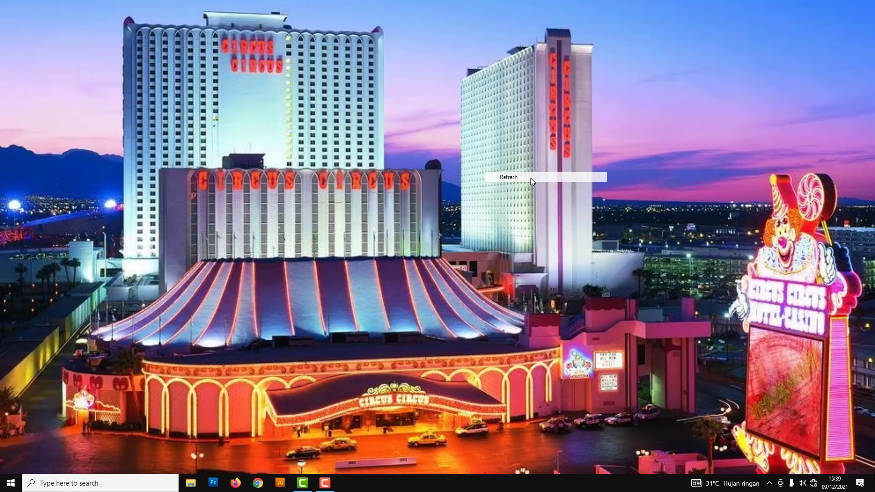
# - Go to the Ethernet page of Network & Internet settings and open the adapter list
pyautogui.click(815, 483)
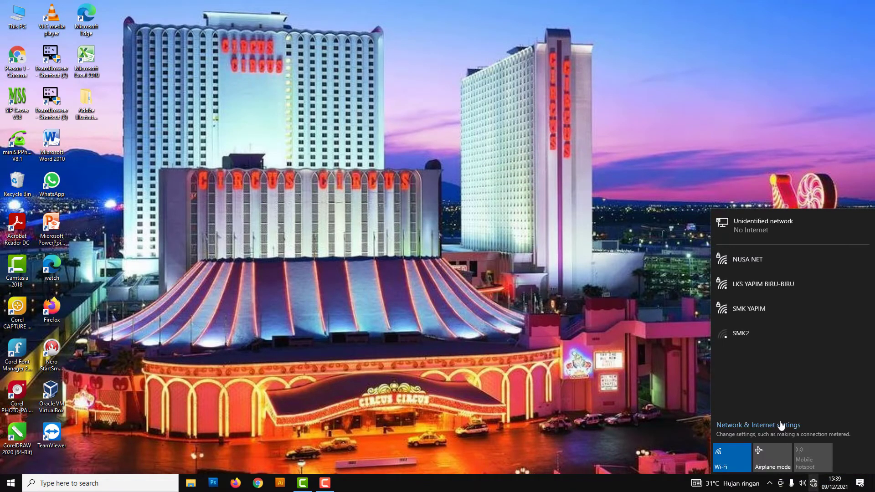
pyautogui.click(780, 427)
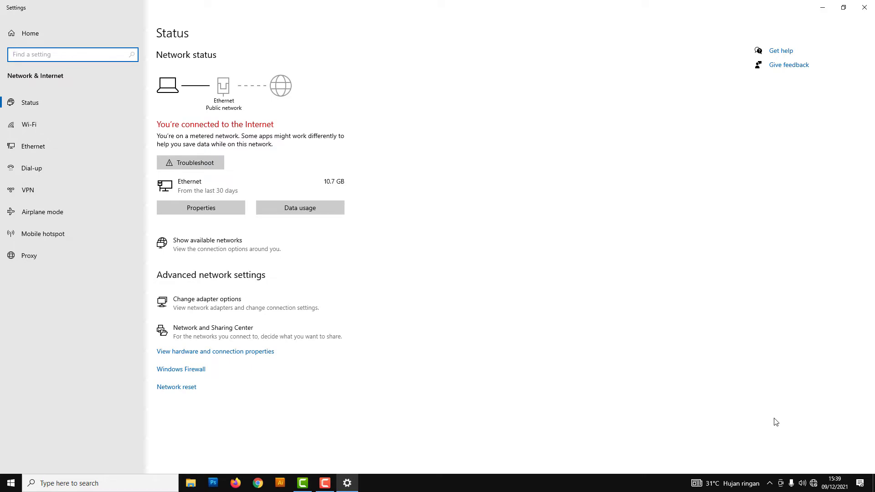
pyautogui.click(71, 146)
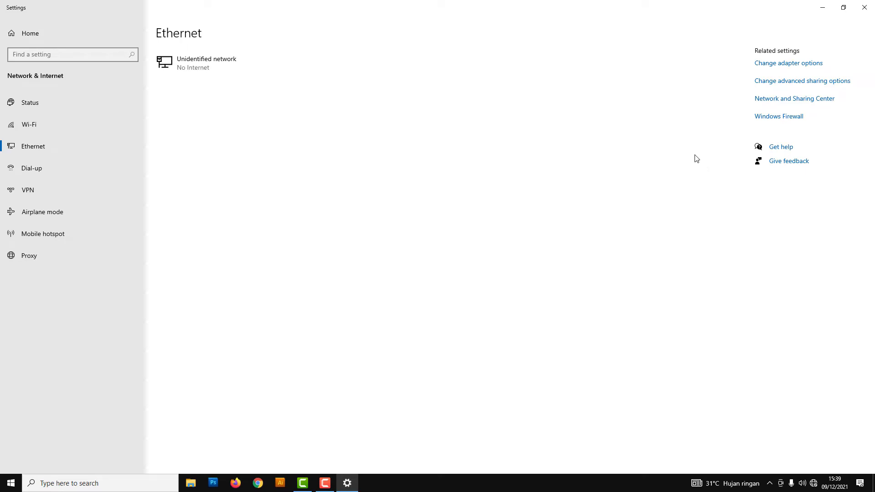
pyautogui.click(814, 66)
# - Confirm Ethernet IPv4 is 192.168.1.21 with mask 255.255.255.0, then close the windows
pyautogui.click(540, 163)
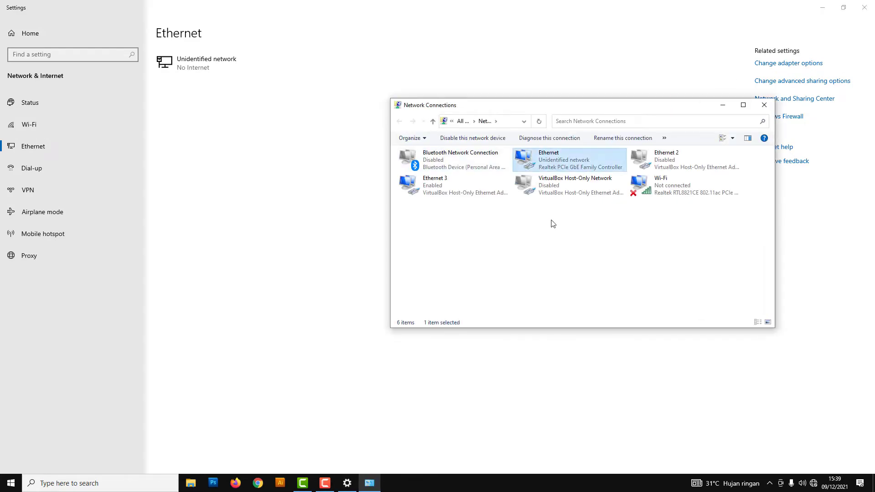
pyautogui.press('Return')
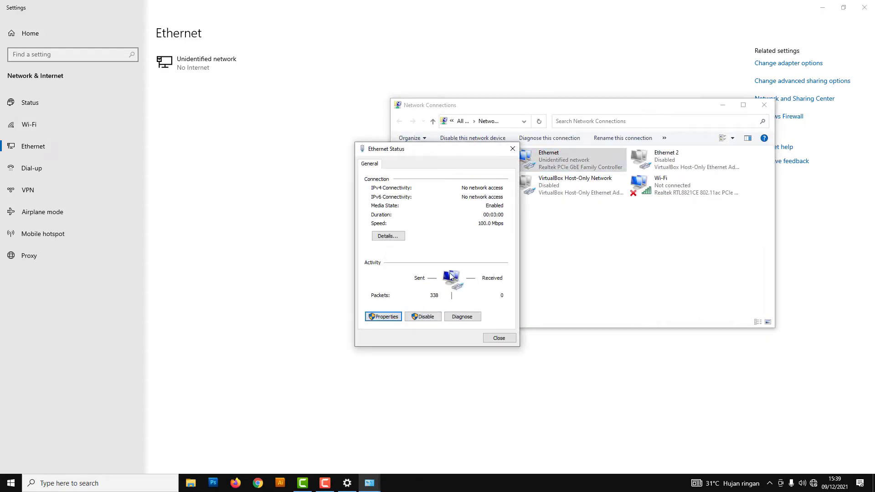
pyautogui.press('Return')
pyautogui.press('Down')
pyautogui.press('Down')
pyautogui.press('Down')
pyautogui.hotkey('alt', 'r')
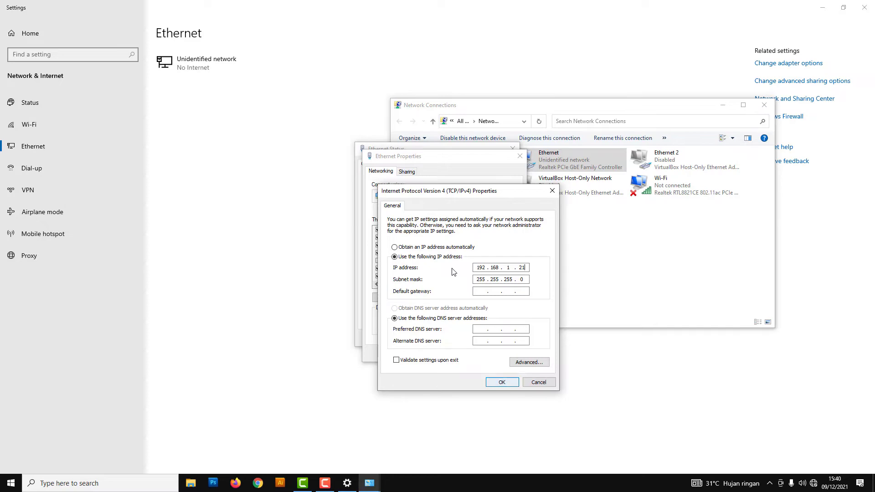
pyautogui.press('Return')
pyautogui.press('Return')
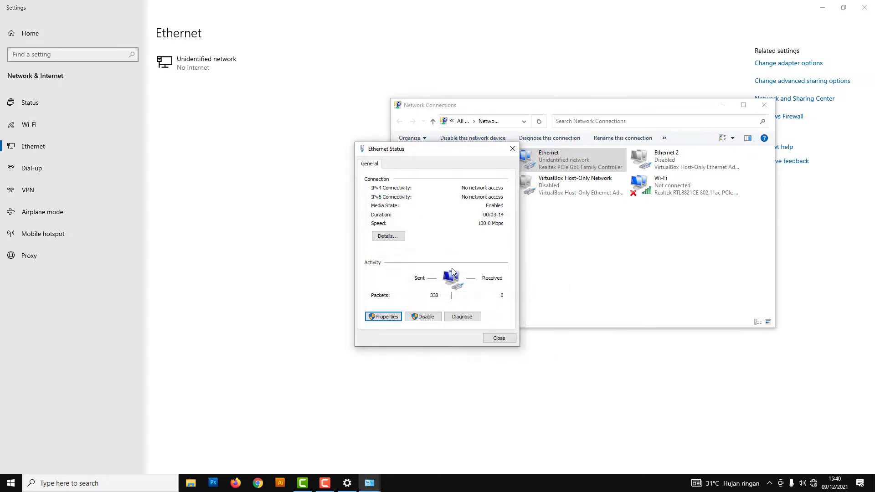
pyautogui.click(586, 82)
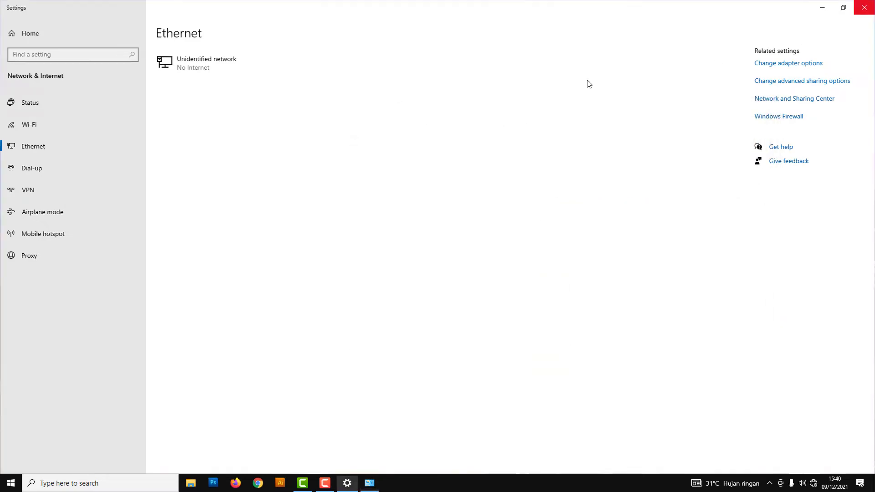
pyautogui.hotkey('alt', 'F4')
# - Open 192.168.1.20 in Chrome and proceed past the certificate warning
pyautogui.click(512, 148)
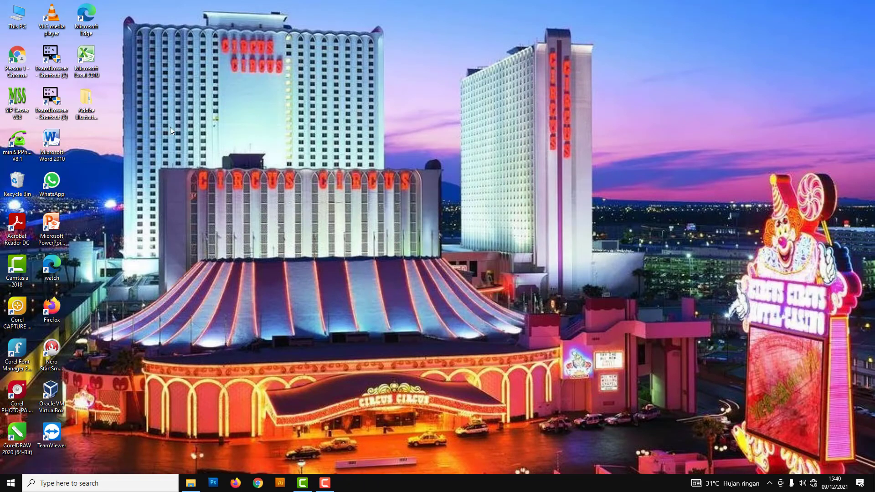
pyautogui.doubleClick(7, 72)
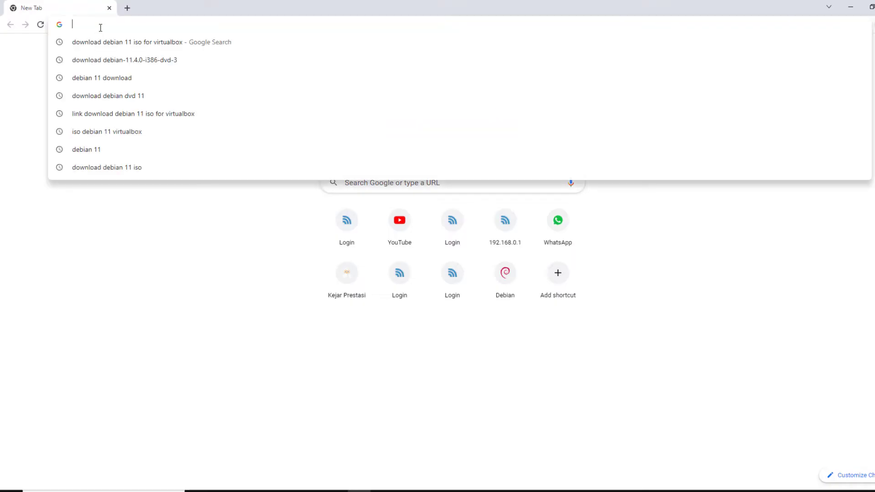
pyautogui.write('192.168.1.20')
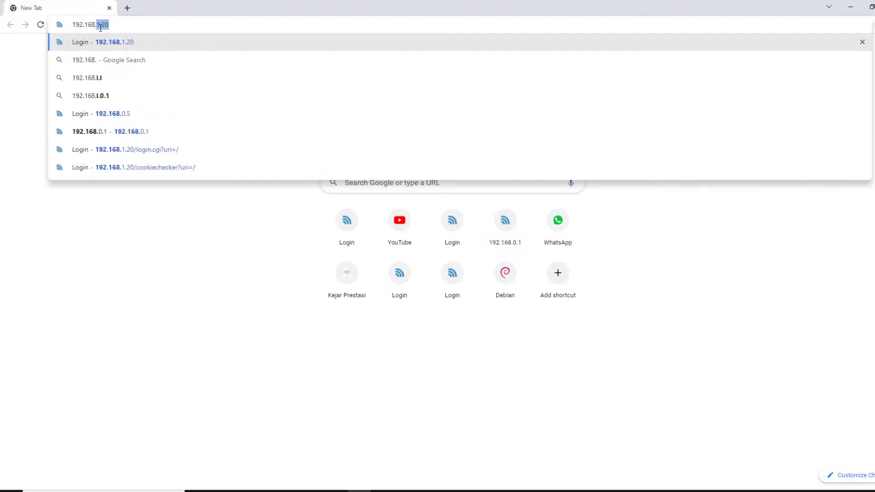
pyautogui.press('Return')
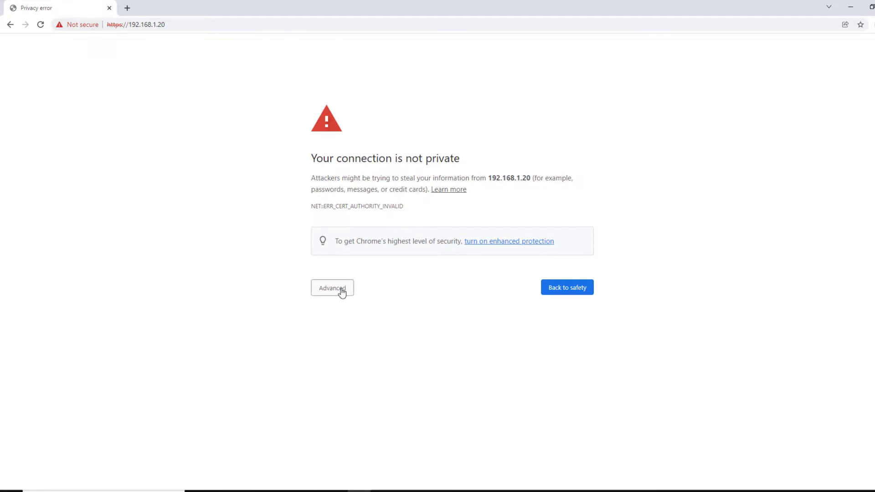
pyautogui.click(338, 295)
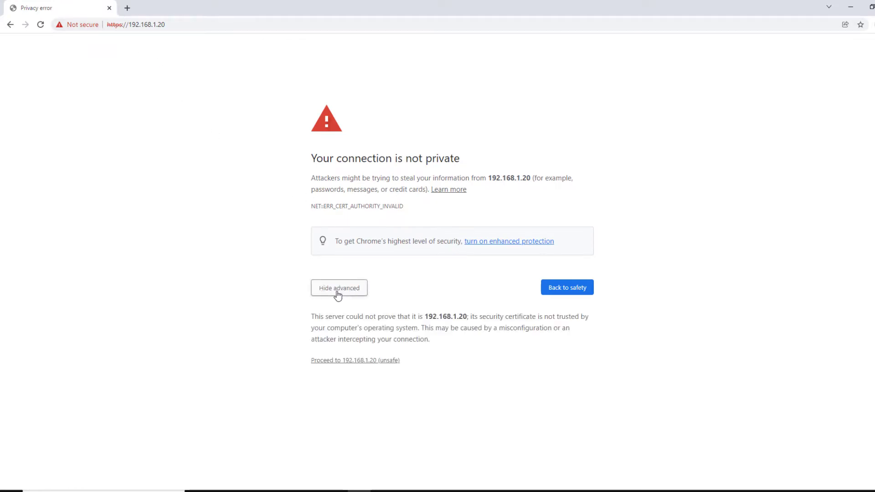
pyautogui.click(368, 362)
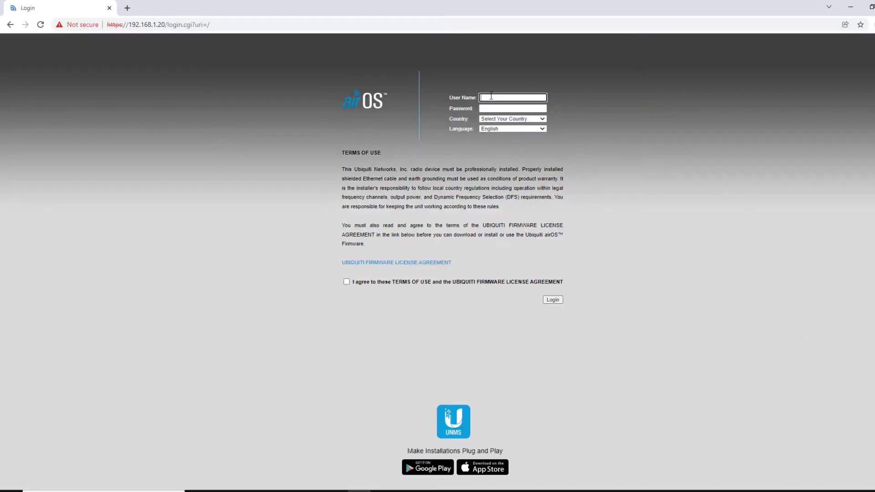
# - Enter user name ubnt, choose Indonesia as country, accept the terms and submit
pyautogui.click(490, 96)
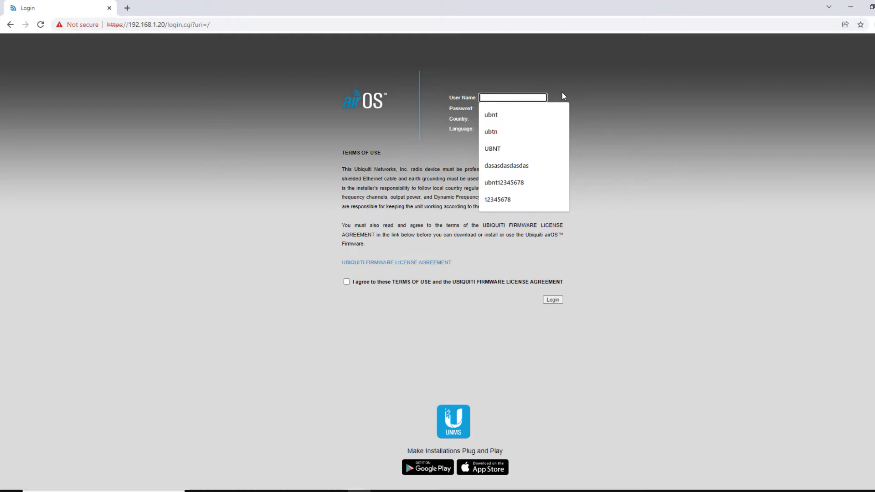
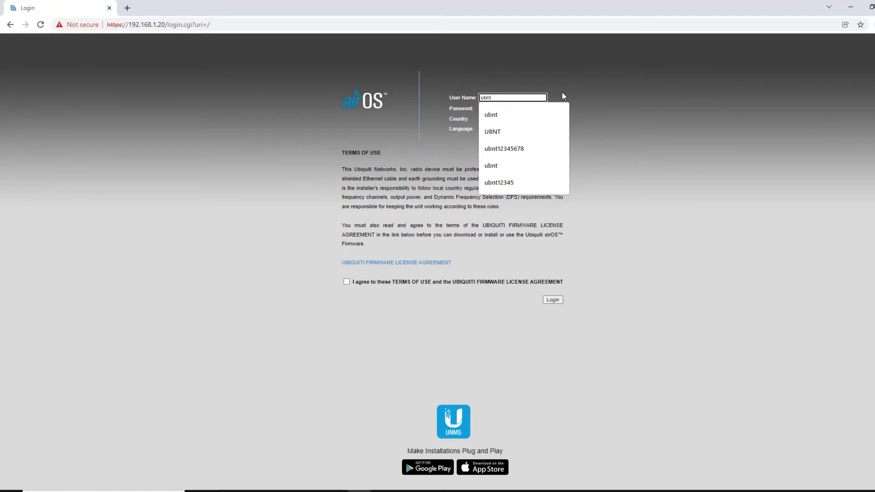
pyautogui.press('Tab')
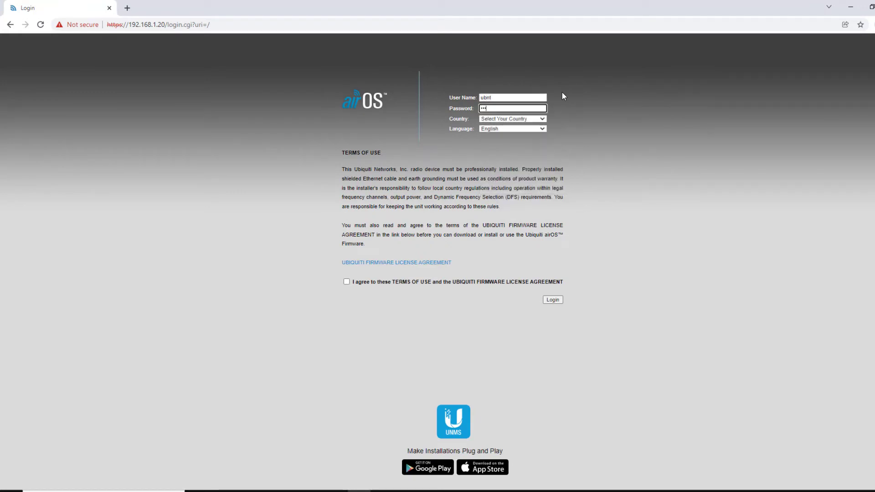
pyautogui.click(542, 119)
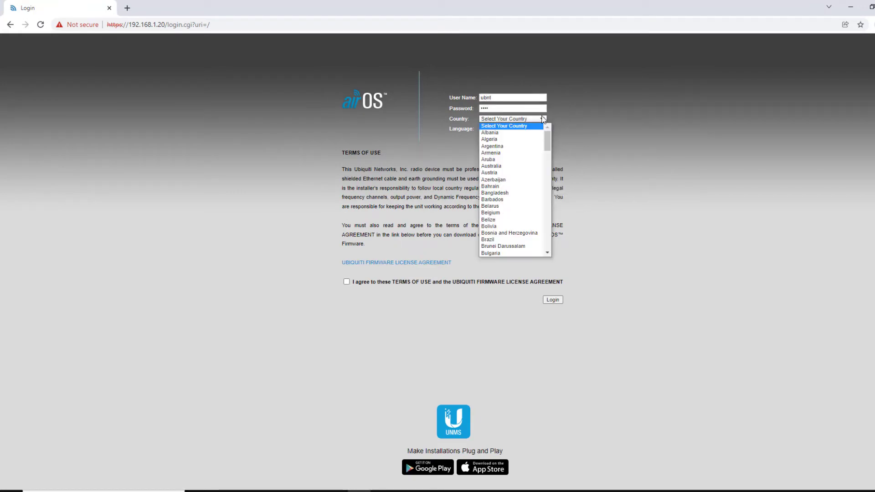
pyautogui.scroll(-5, 513, 183)
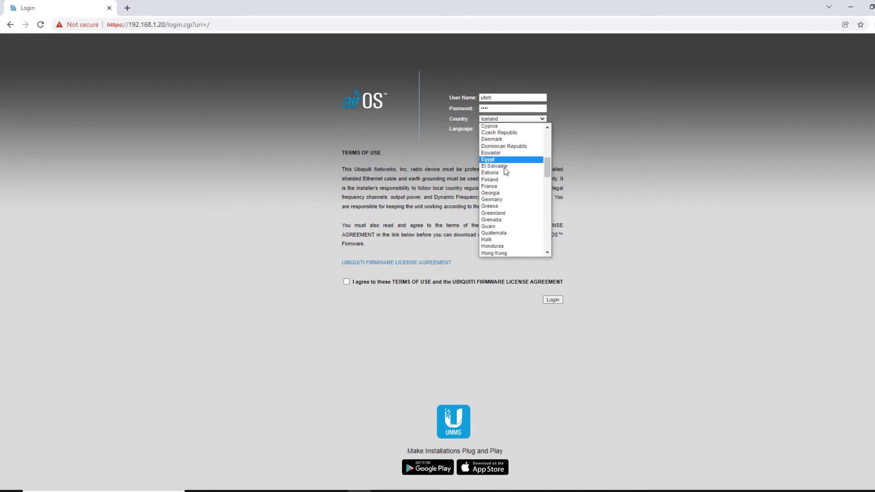
pyautogui.scroll(-5, 514, 196)
pyautogui.click(508, 184)
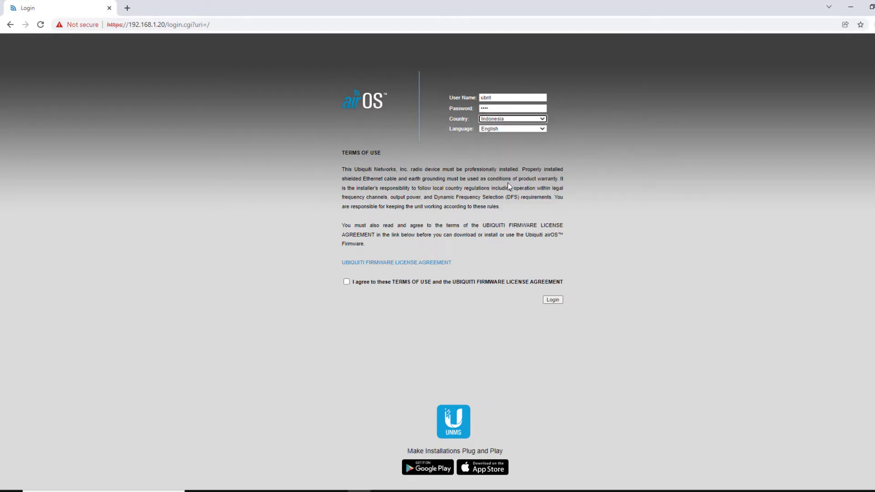
pyautogui.click(382, 282)
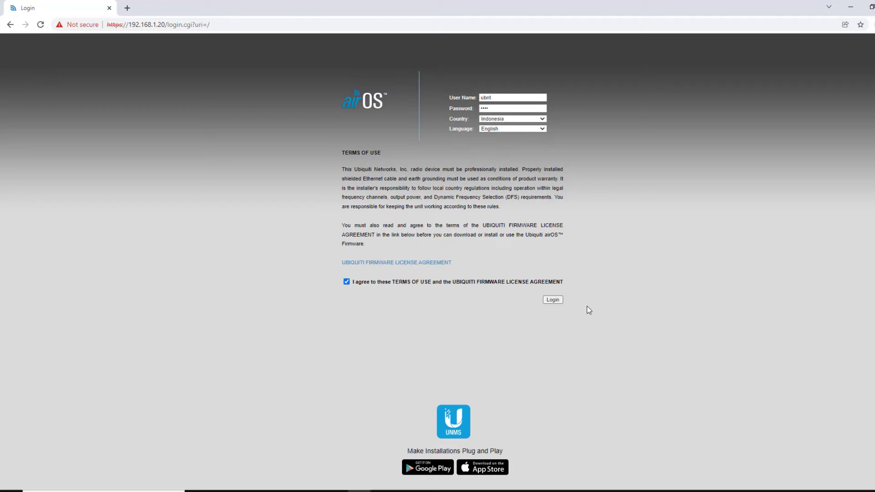
pyautogui.click(549, 300)
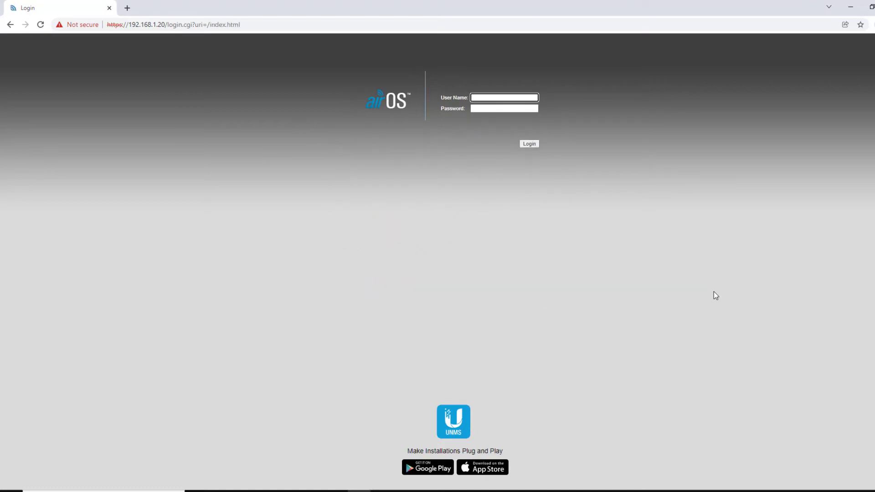
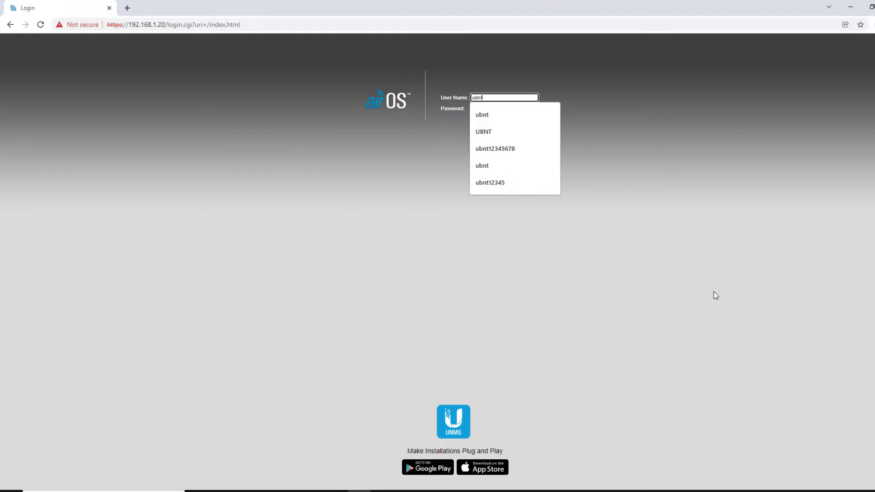
# - Log in again with the default user name and password
pyautogui.press('Tab')
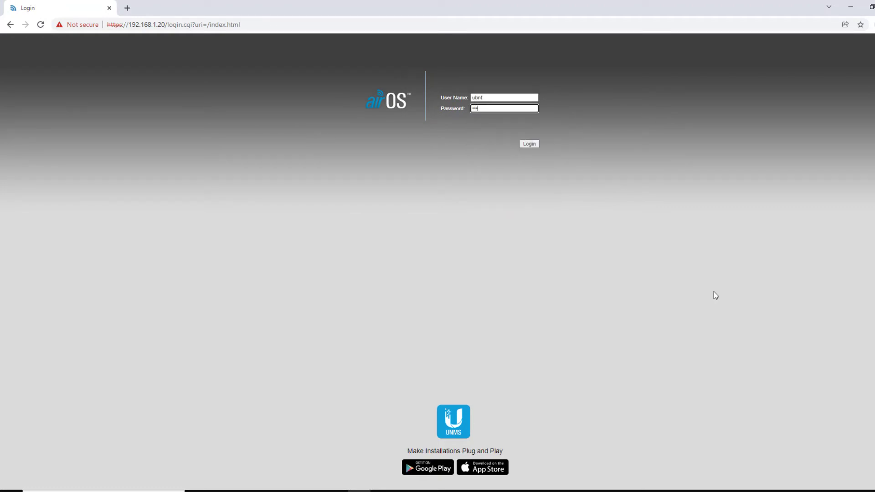
pyautogui.press('Return')
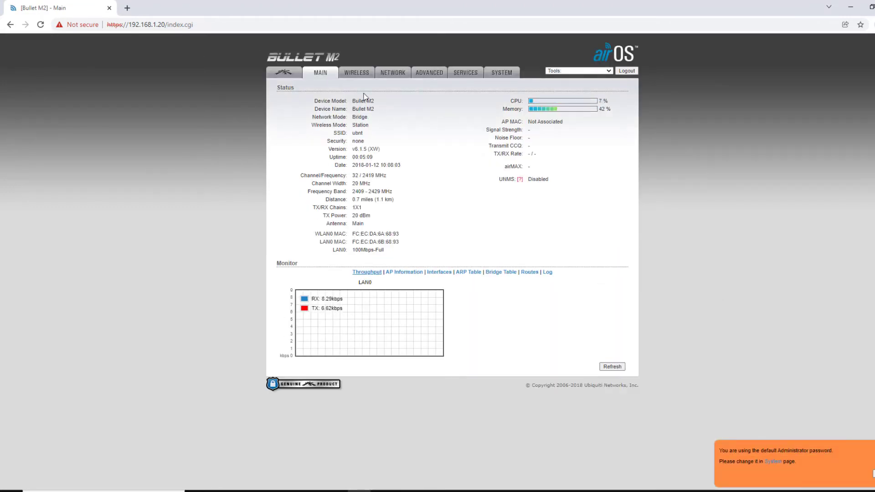
# - Keep Station mode, pick LKS YAPIM BIRU-BIRU from the site survey and lock to it
pyautogui.click(352, 76)
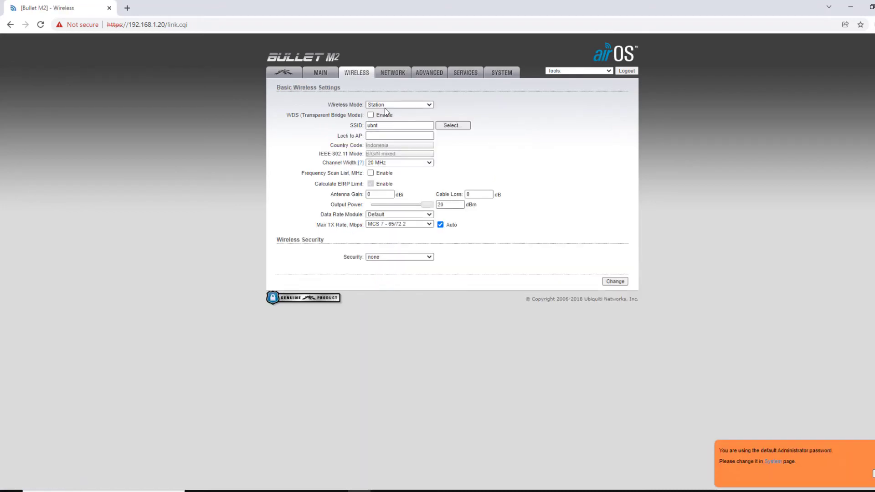
pyautogui.click(385, 108)
pyautogui.click(385, 110)
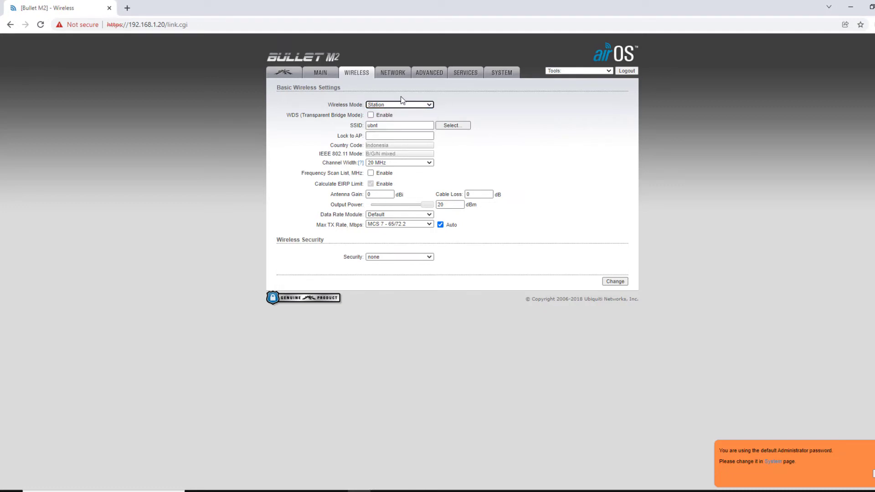
pyautogui.click(451, 124)
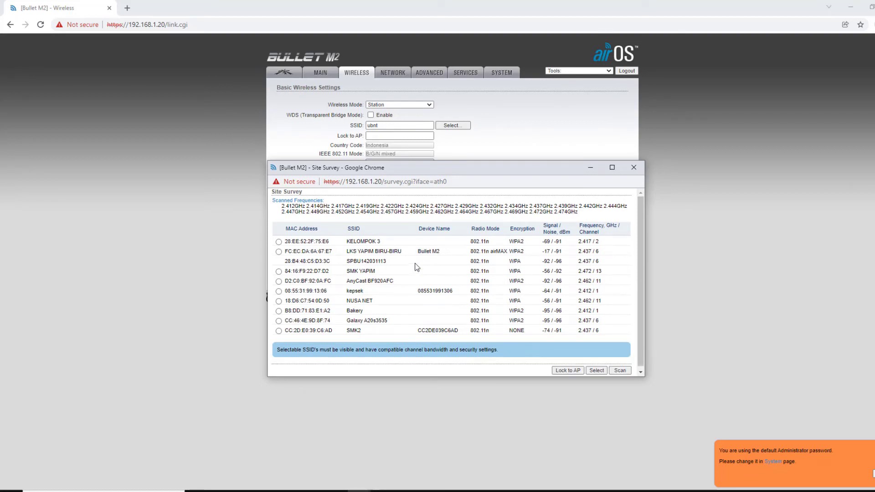
pyautogui.click(279, 252)
pyautogui.click(568, 371)
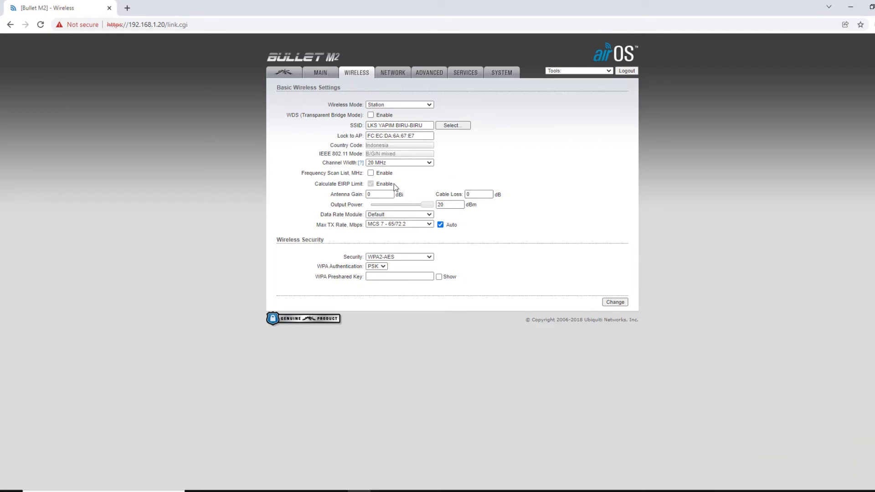
# - Choose WPA2-AES security and enter an 8-character preshared key, shown in plain text
pyautogui.click(407, 258)
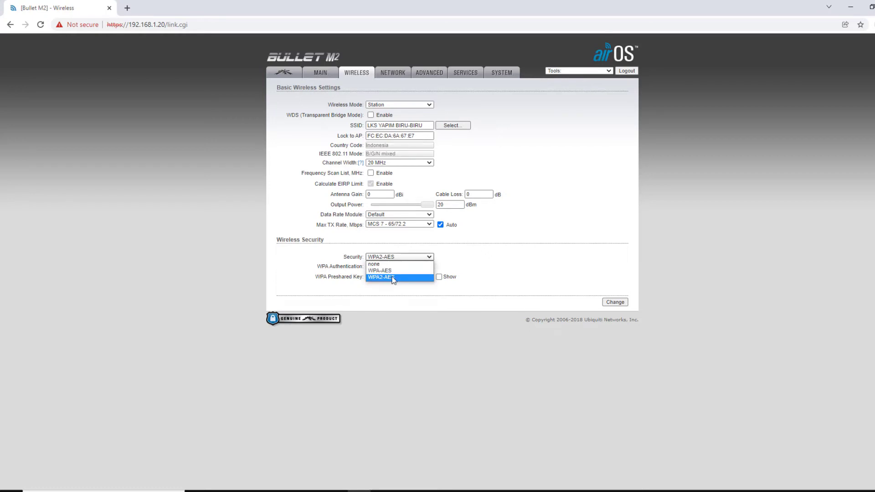
pyautogui.click(393, 278)
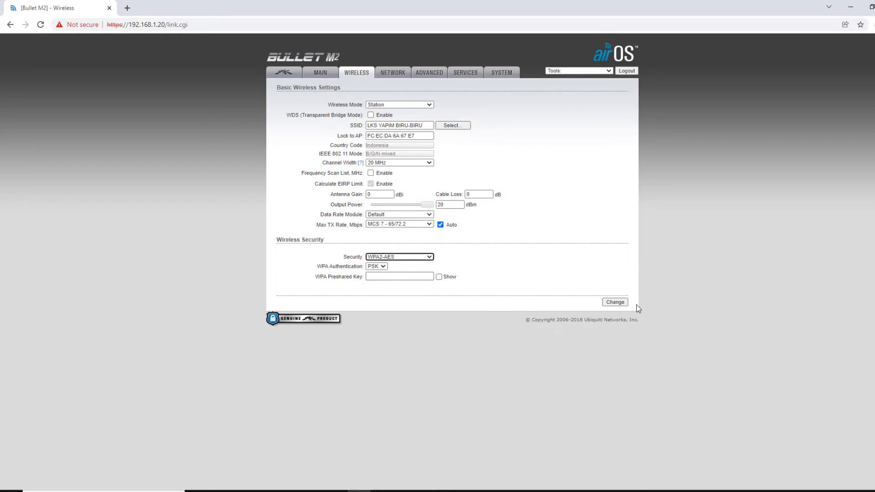
pyautogui.click(615, 303)
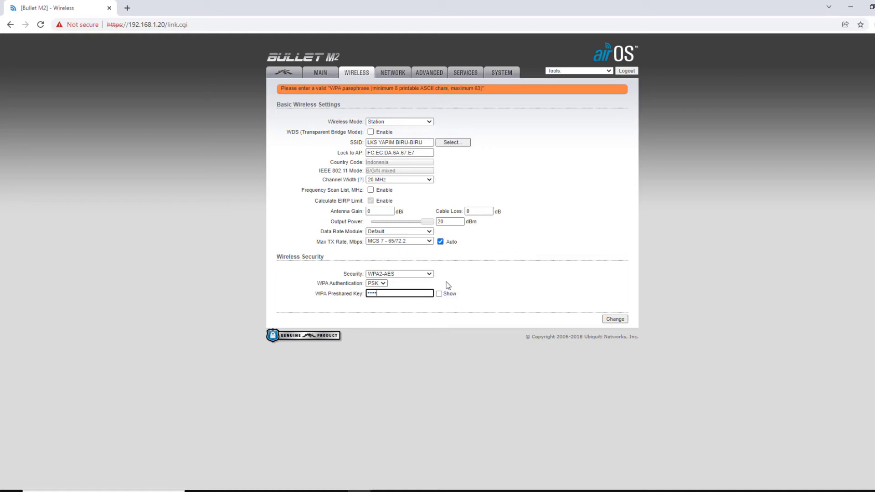
pyautogui.write('••••••••')
pyautogui.click(439, 294)
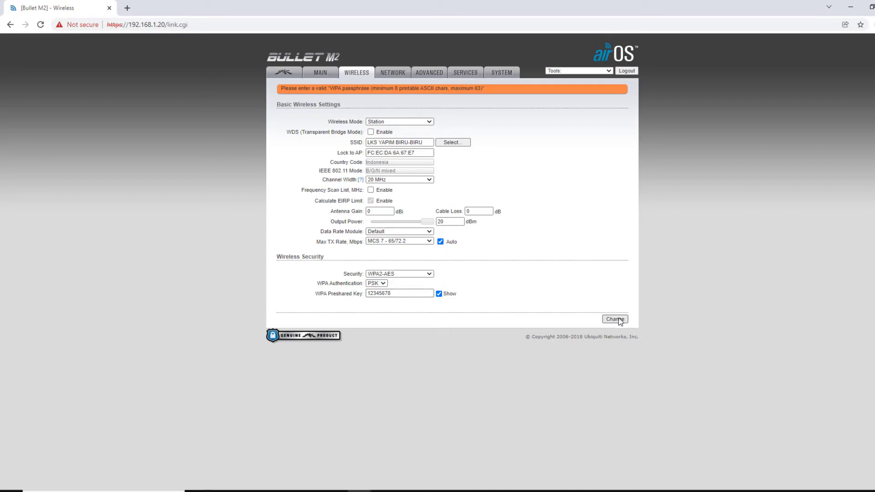
# - Switch security to none and save the wireless settings
pyautogui.click(430, 275)
pyautogui.click(395, 281)
pyautogui.click(620, 300)
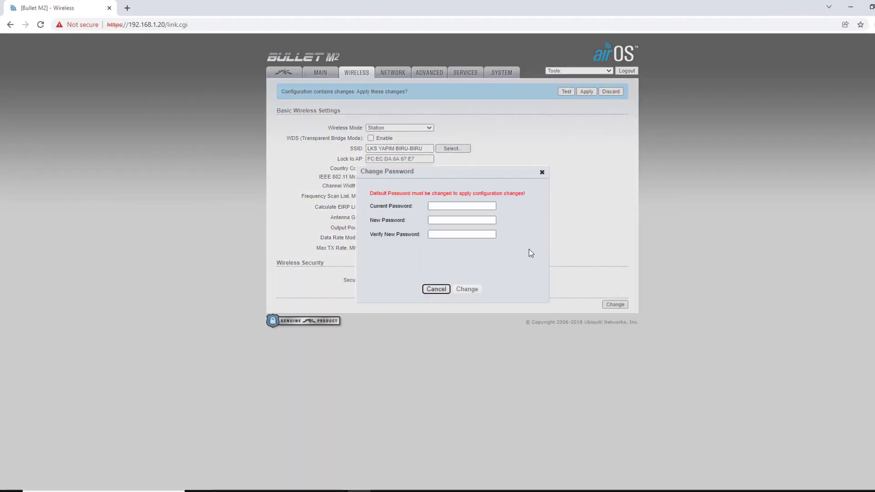
# - Cancel the password dialog, reselect WPA2-AES with the key shown, and save
pyautogui.click(460, 205)
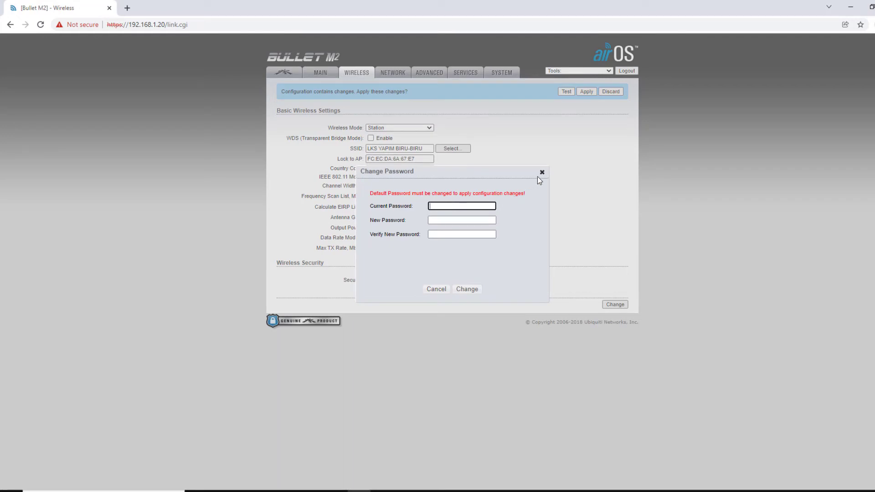
pyautogui.click(435, 289)
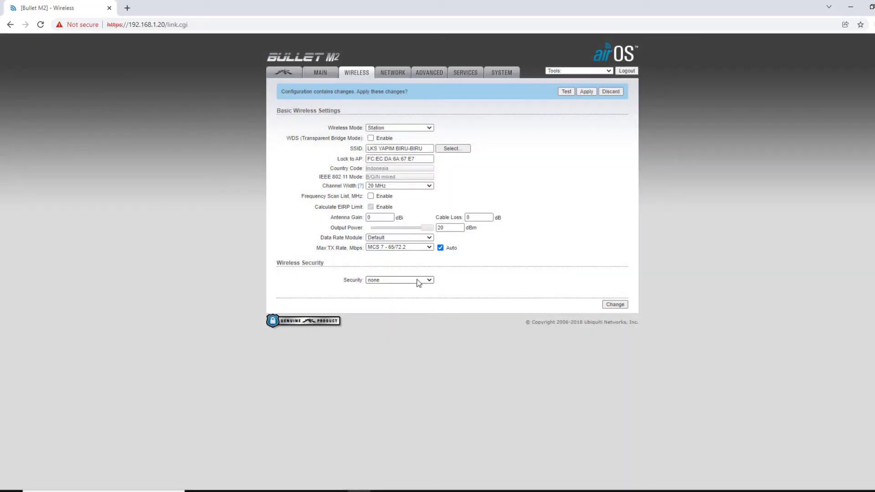
pyautogui.click(419, 283)
pyautogui.click(398, 303)
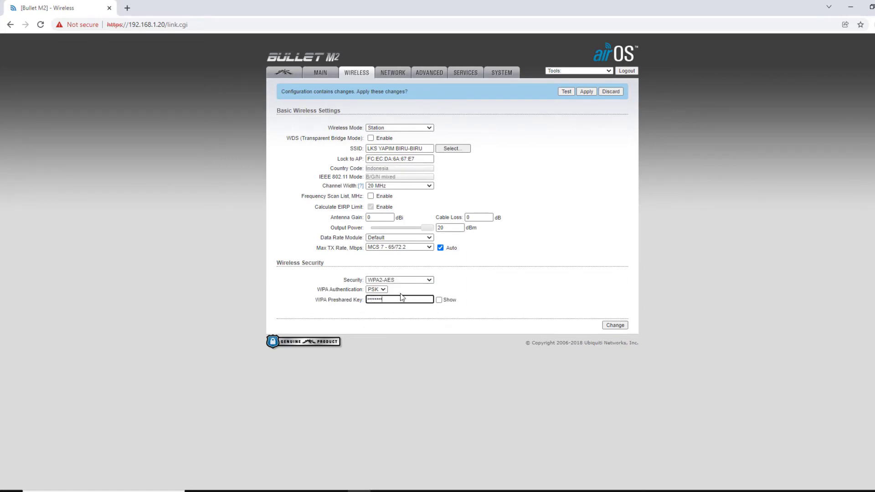
pyautogui.click(439, 300)
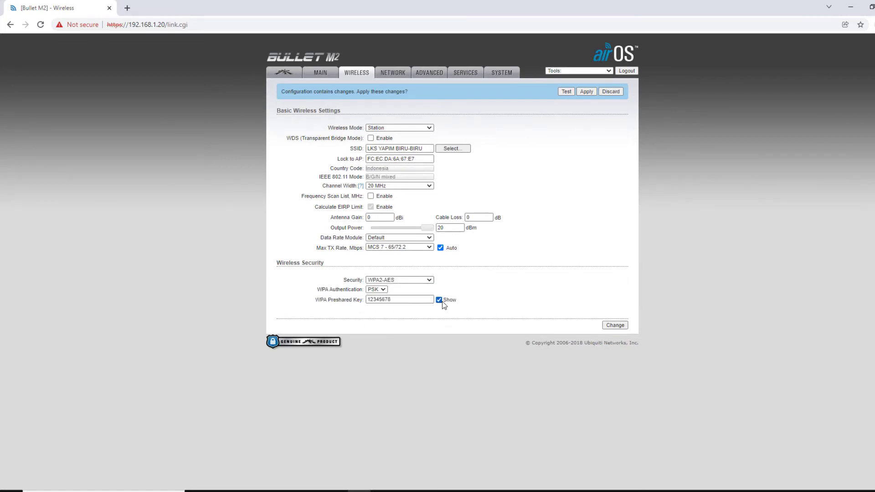
pyautogui.click(616, 327)
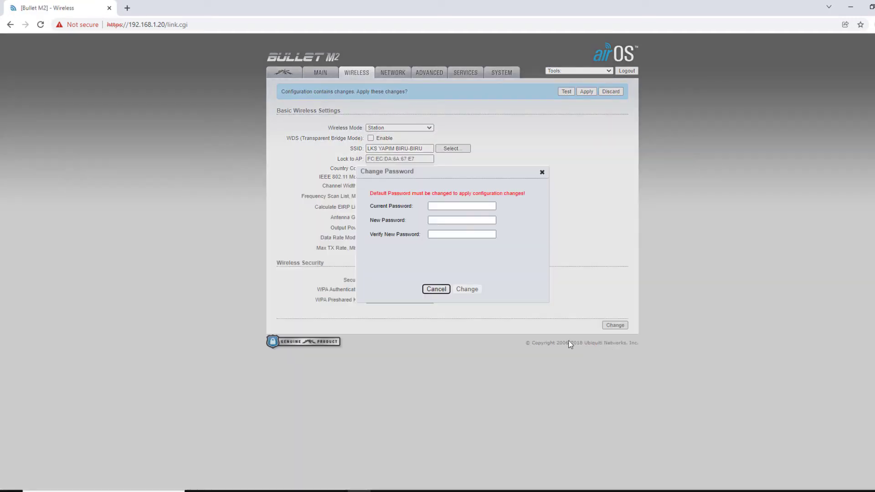
# - Begin filling the Change Password form, then close it without saving
pyautogui.click(461, 207)
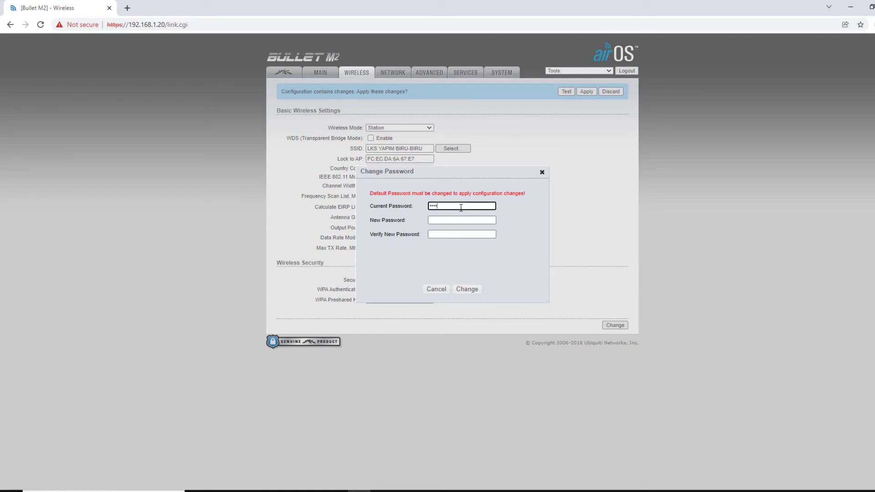
pyautogui.press('Tab')
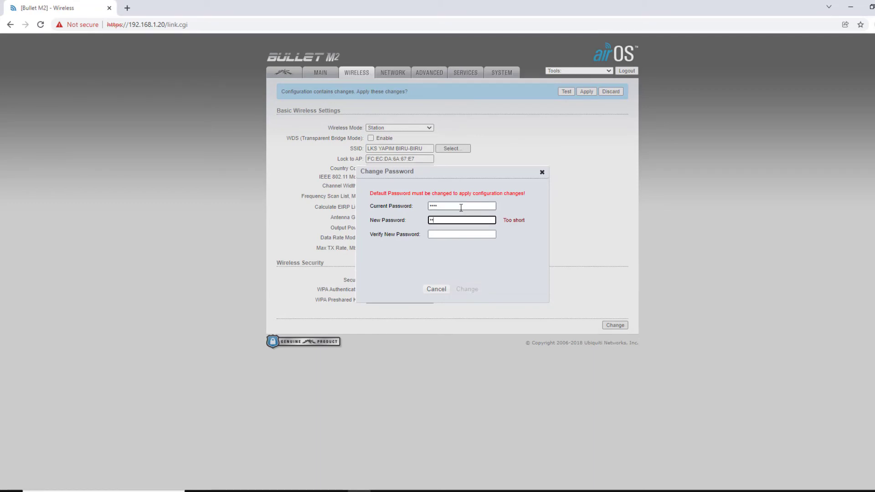
pyautogui.press('Tab')
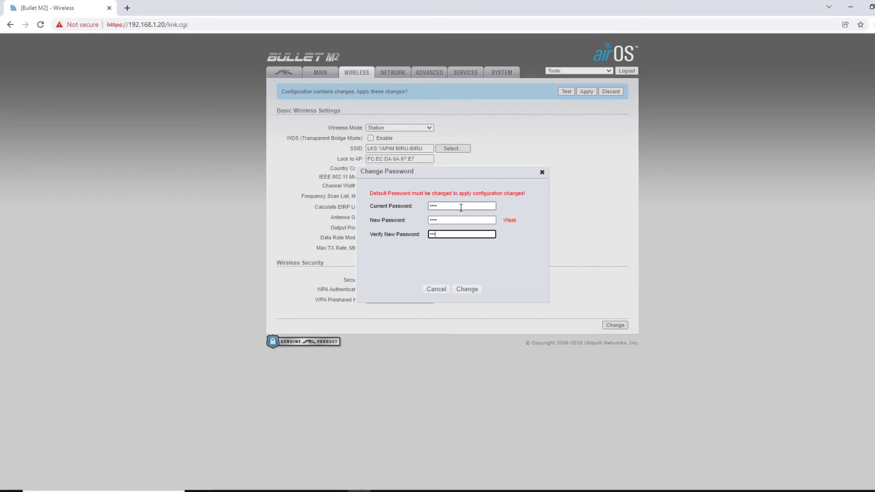
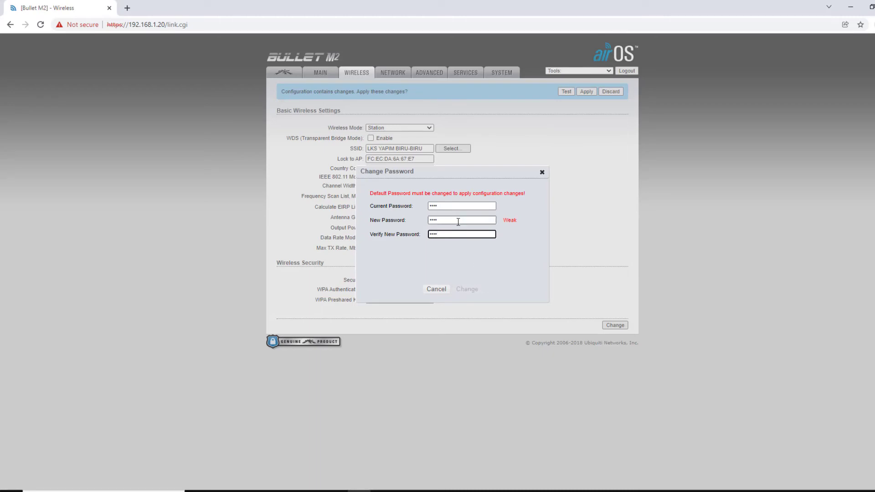
pyautogui.doubleClick(461, 220)
pyautogui.click(542, 172)
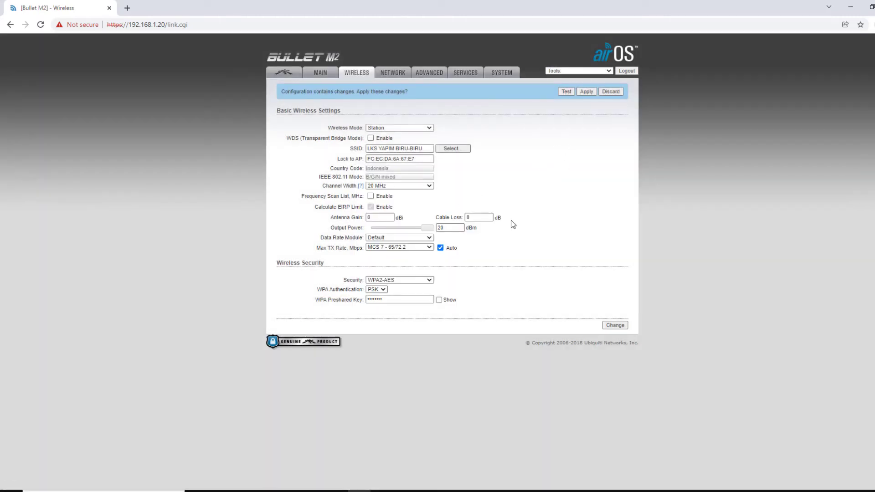
# - Apply changes and replace the default admin password with a new, confirmed one
pyautogui.click(588, 92)
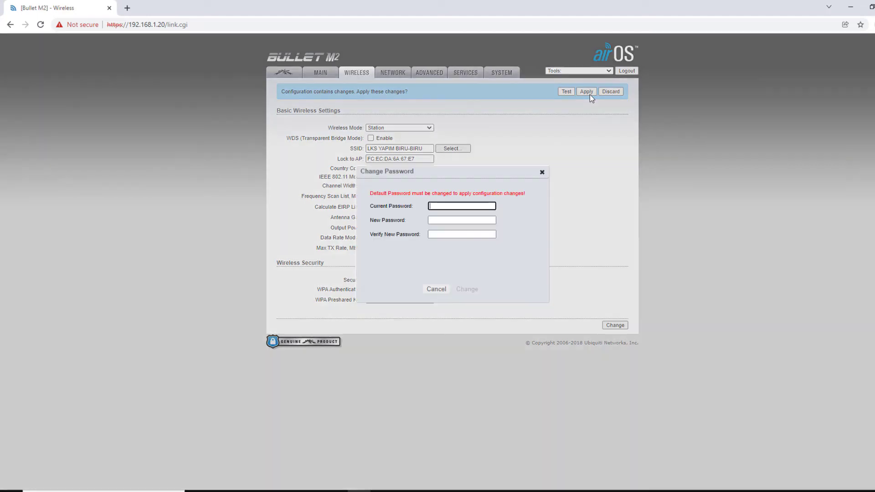
pyautogui.press('Tab')
pyautogui.write('•••')
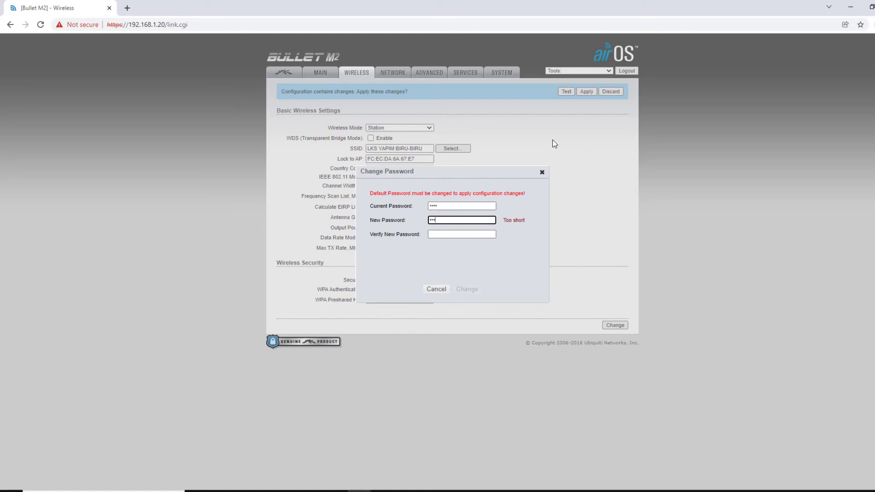
pyautogui.write('•••')
pyautogui.press('Tab')
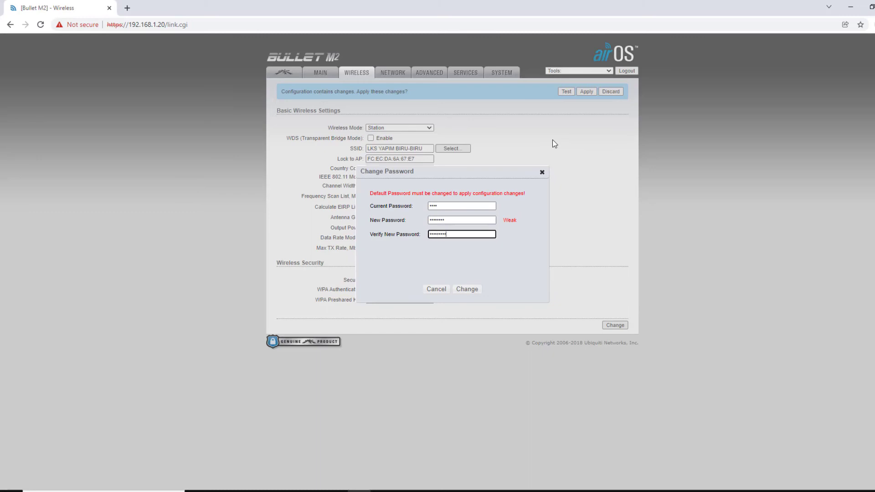
pyautogui.moveTo(461, 219); pyautogui.dragTo(360, 224)
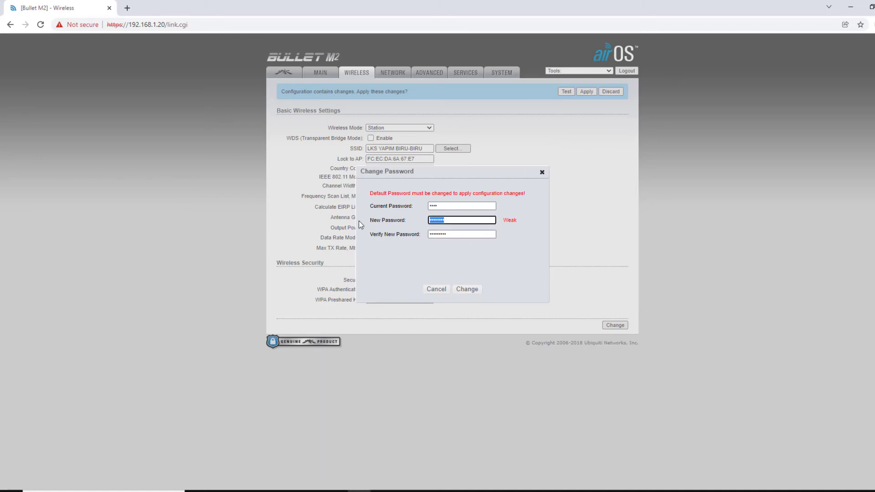
pyautogui.write('••••••')
pyautogui.press('Tab')
pyautogui.write('•••')
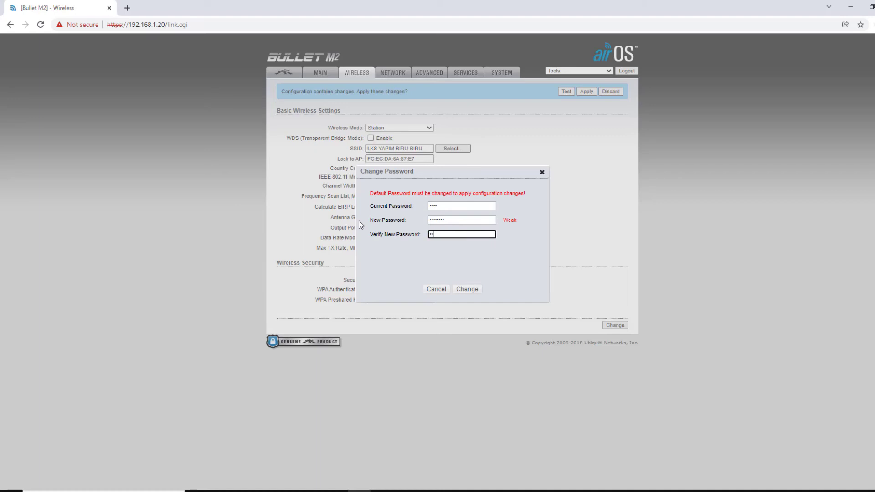
pyautogui.write('•••••')
pyautogui.click(467, 290)
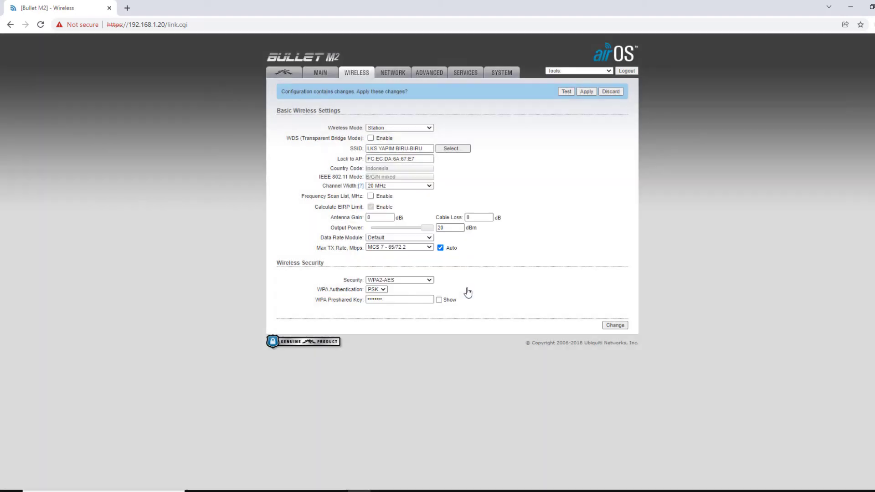
# - Apply pending changes, then set the Advanced link distance to 32.5 miles (52.3 km) and apply
pyautogui.click(588, 93)
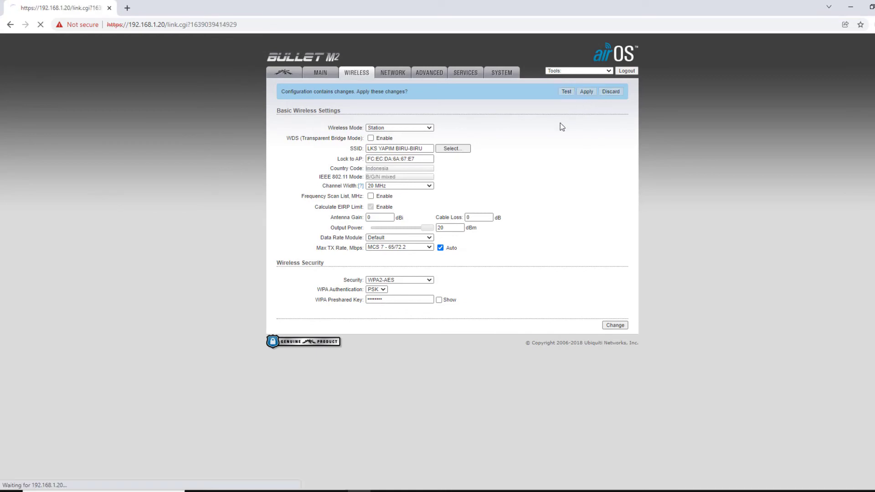
pyautogui.click(395, 77)
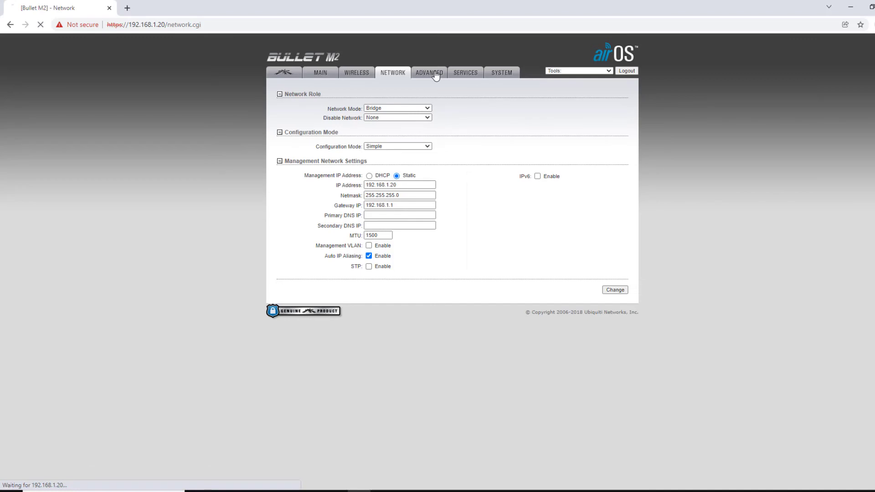
pyautogui.click(425, 74)
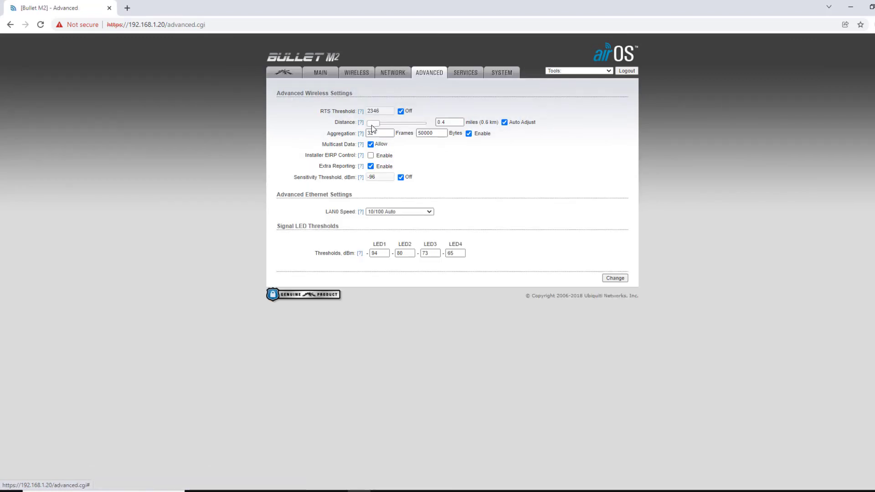
pyautogui.moveTo(374, 123); pyautogui.dragTo(444, 130)
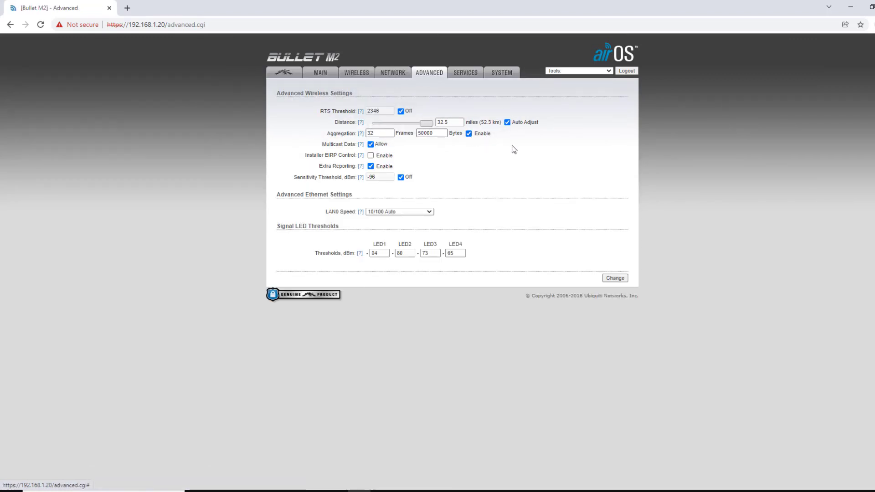
pyautogui.click(614, 279)
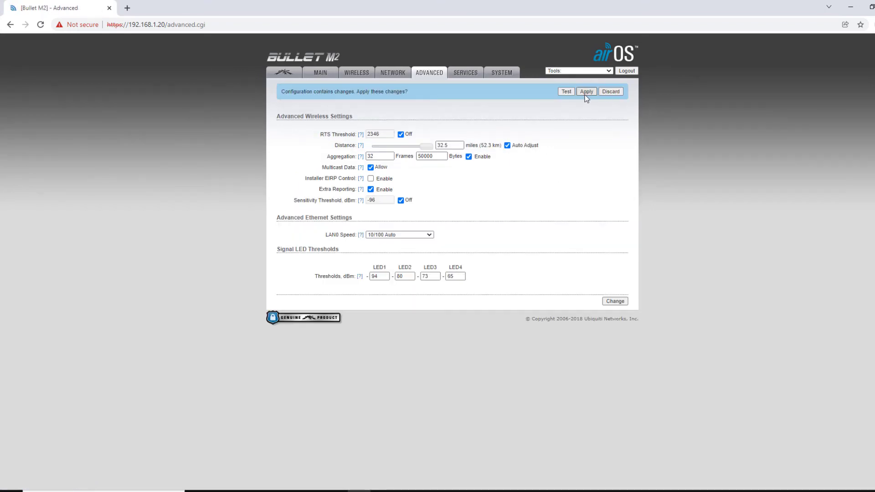
pyautogui.click(587, 92)
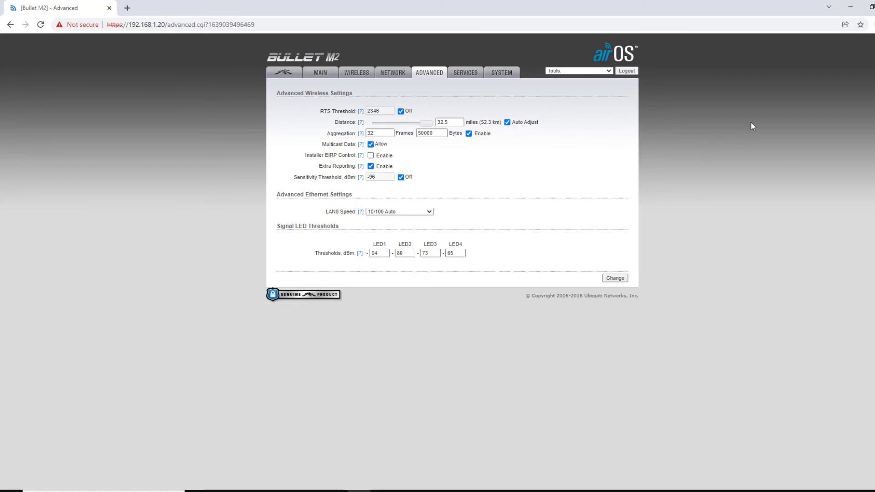
# - Minimize Chrome and refresh the desktop several times
pyautogui.click(851, 7)
pyautogui.rightClick(613, 45)
pyautogui.click(637, 73)
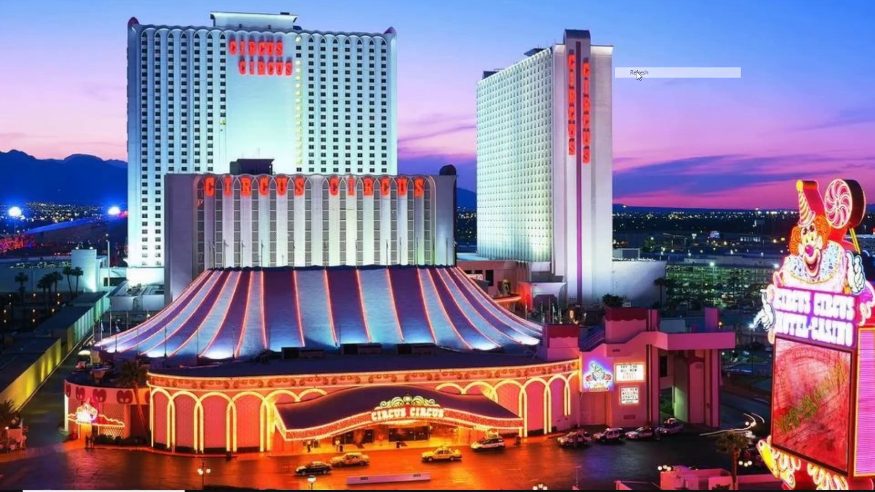
pyautogui.rightClick(318, 33)
pyautogui.click(342, 61)
pyautogui.rightClick(348, 57)
pyautogui.click(373, 84)
pyautogui.rightClick(373, 85)
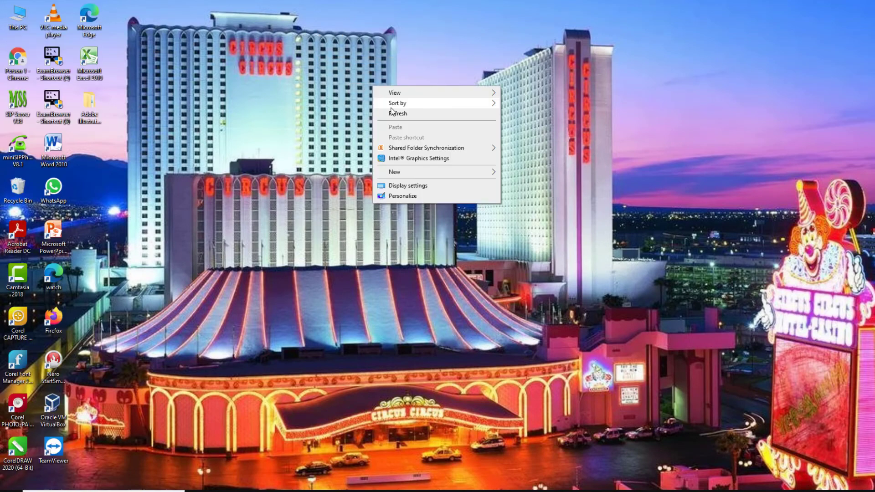
pyautogui.click(394, 113)
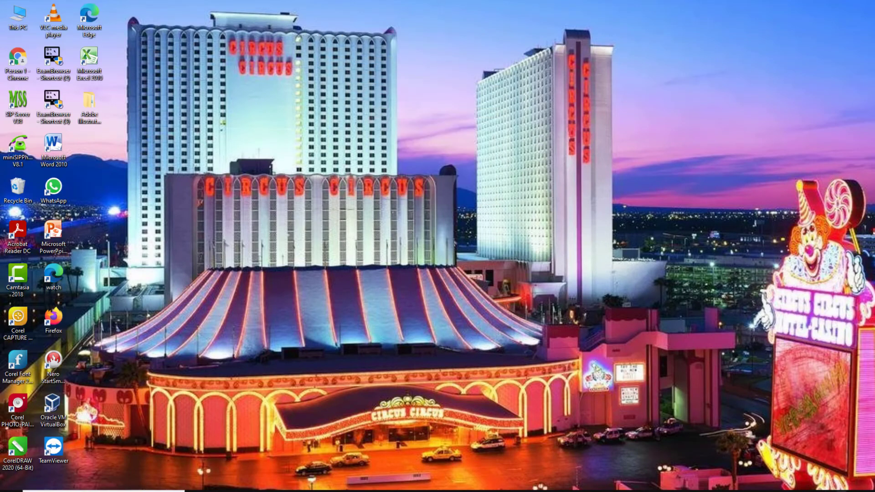
# - Open Windows Settings' Ethernet page and the Ethernet adapter's properties
pyautogui.press('super+i')
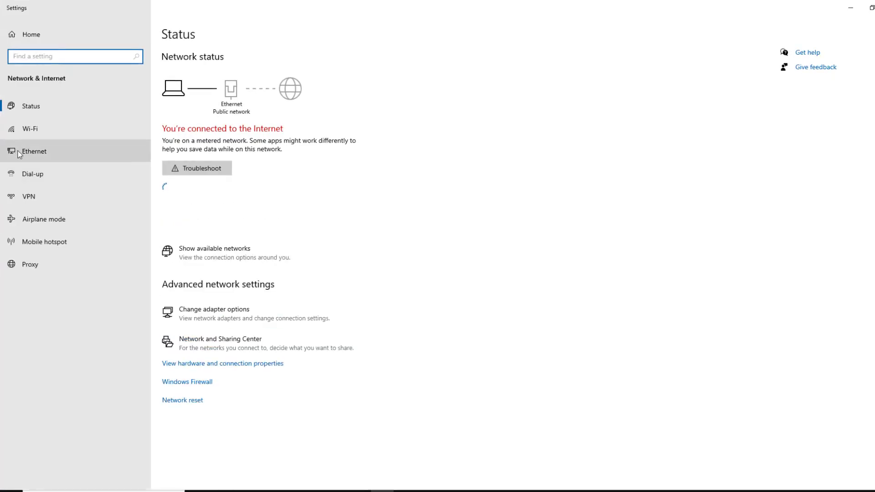
pyautogui.click(18, 152)
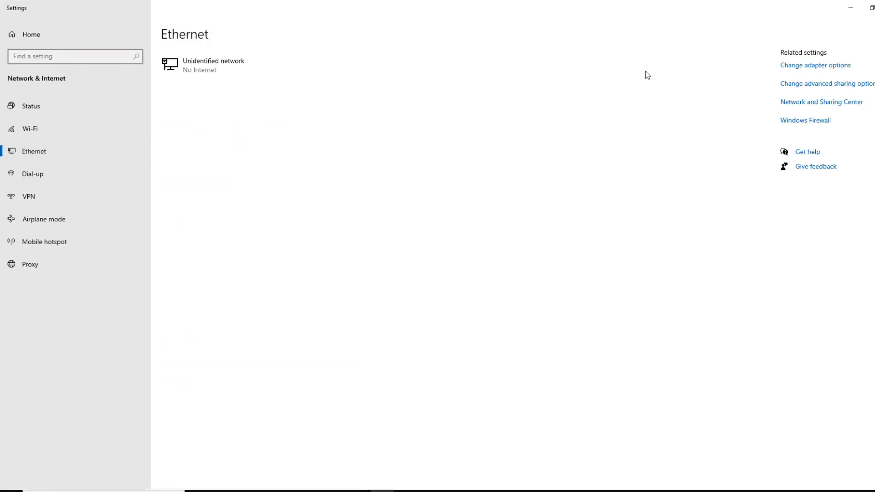
pyautogui.click(810, 66)
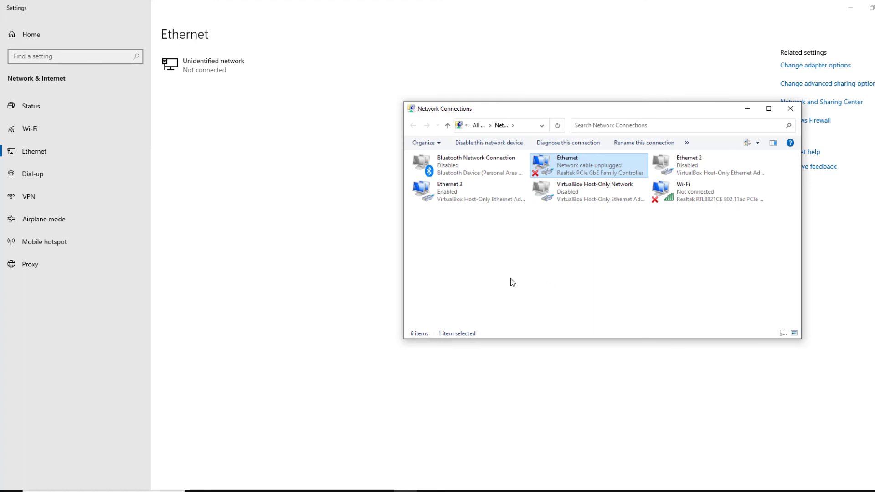
pyautogui.hotkey('alt', 'Return')
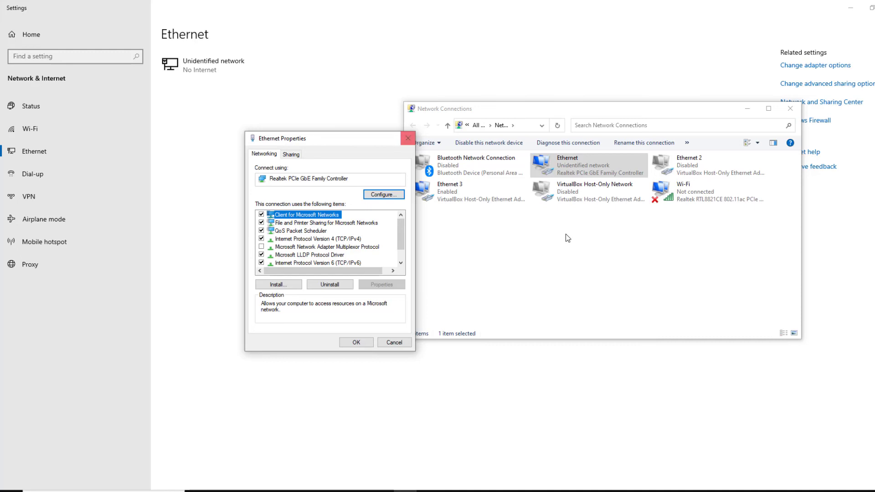
# - Set IPv4 to obtain the IP address and DNS servers automatically, then close the windows
pyautogui.press('Down')
pyautogui.press('Down')
pyautogui.press('Down')
pyautogui.hotkey('alt', 'r')
pyautogui.hotkey('alt', 'o')
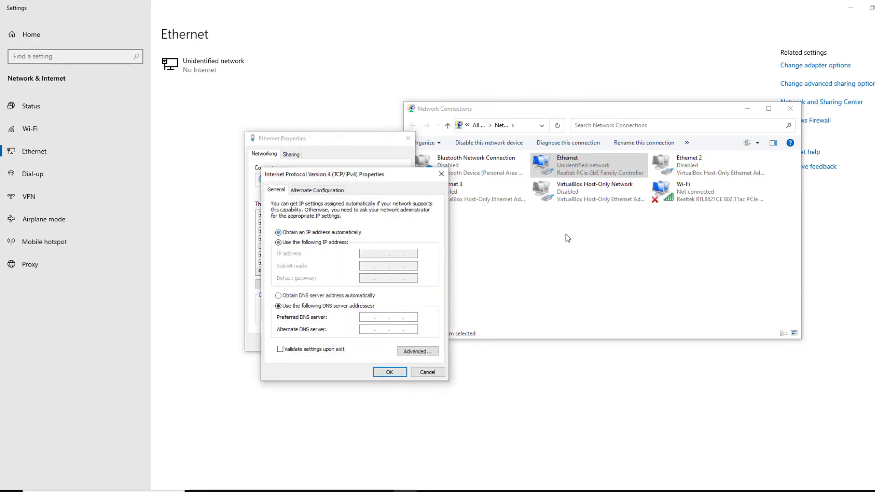
pyautogui.hotkey('alt', 'b')
pyautogui.press('Return')
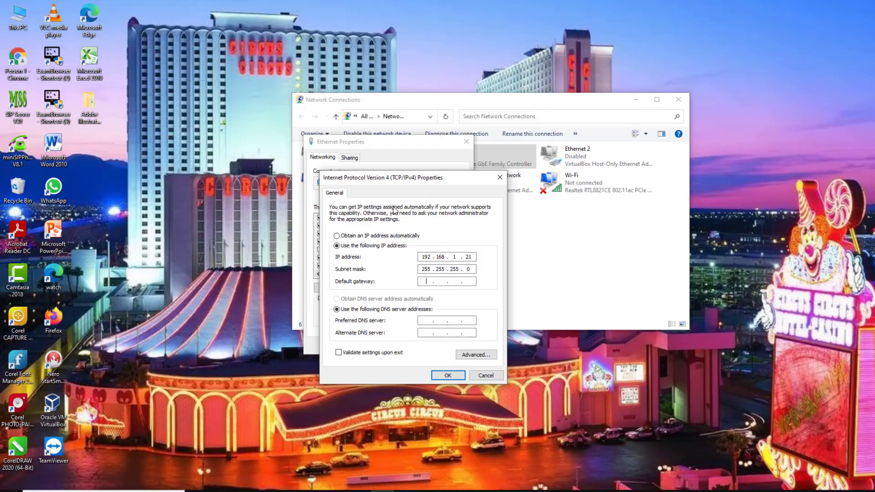
pyautogui.press('Return')
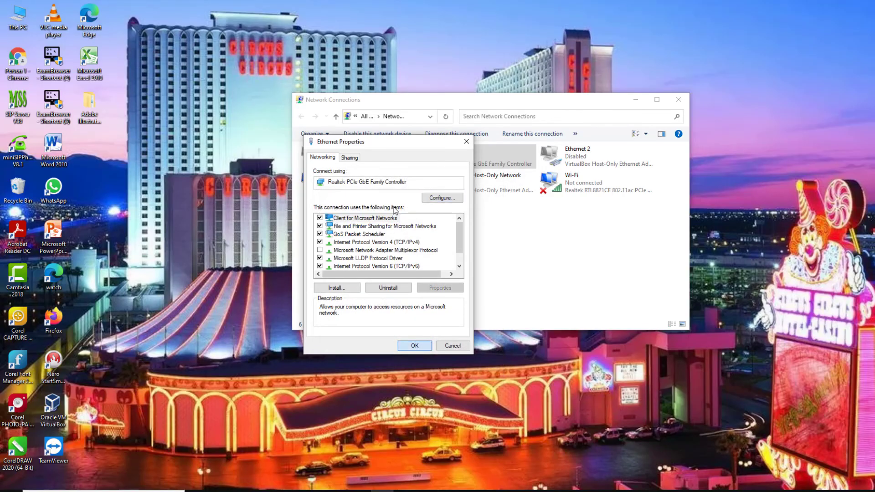
pyautogui.press('Return')
pyautogui.click(679, 99)
pyautogui.rightClick(331, 45)
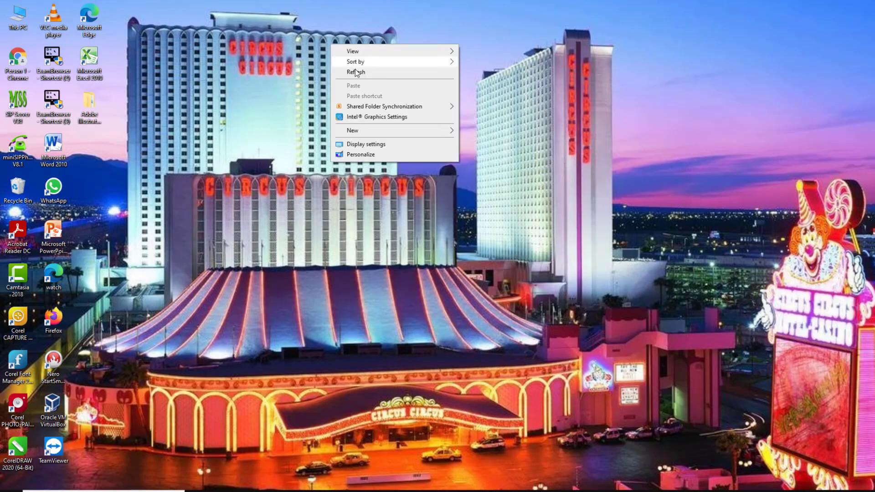
pyautogui.click(337, 343)
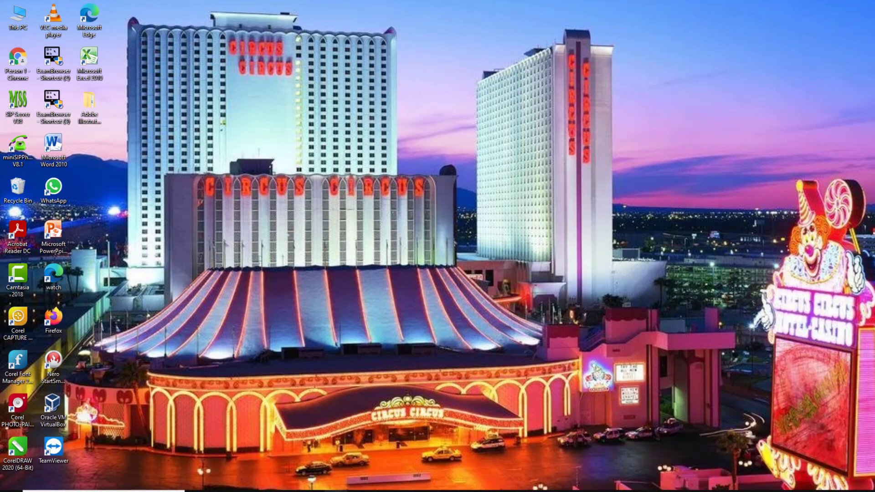
# - Switch back to the browser briefly, then minimize it and refresh the desktop
pyautogui.hotkey('alt', 'Tab')
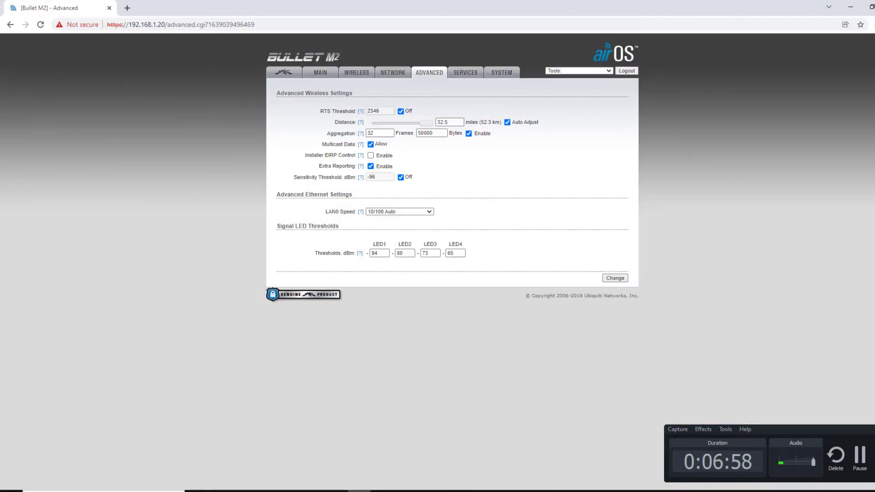
pyautogui.click(369, 490)
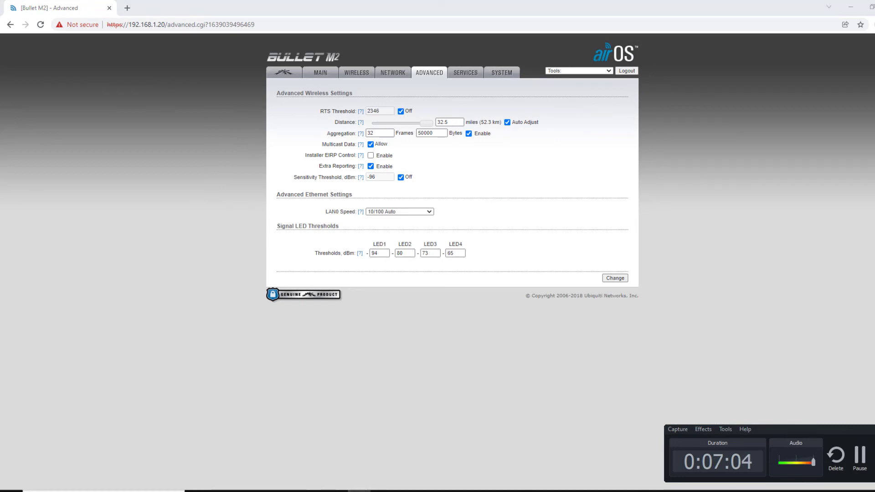
pyautogui.rightClick(427, 270)
pyautogui.rightClick(418, 211)
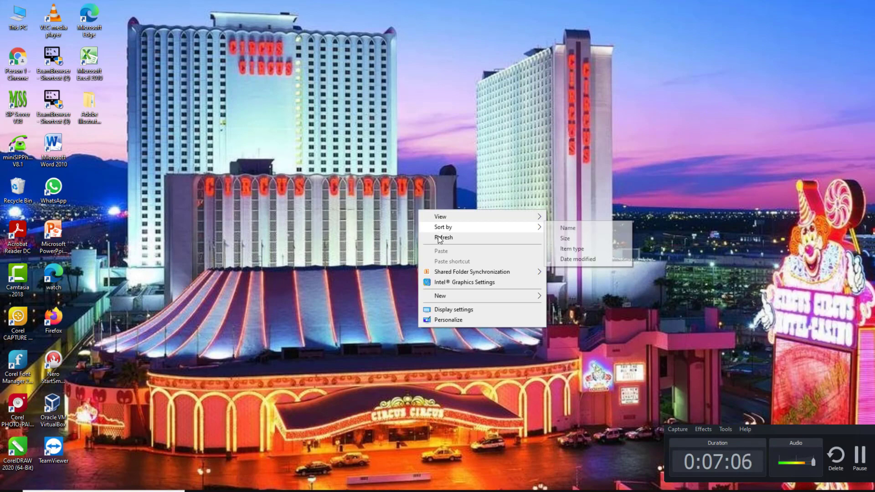
pyautogui.click(440, 237)
# - Open the Ethernet adapter's status and properties from Network & Internet settings
pyautogui.rightClick(775, 491)
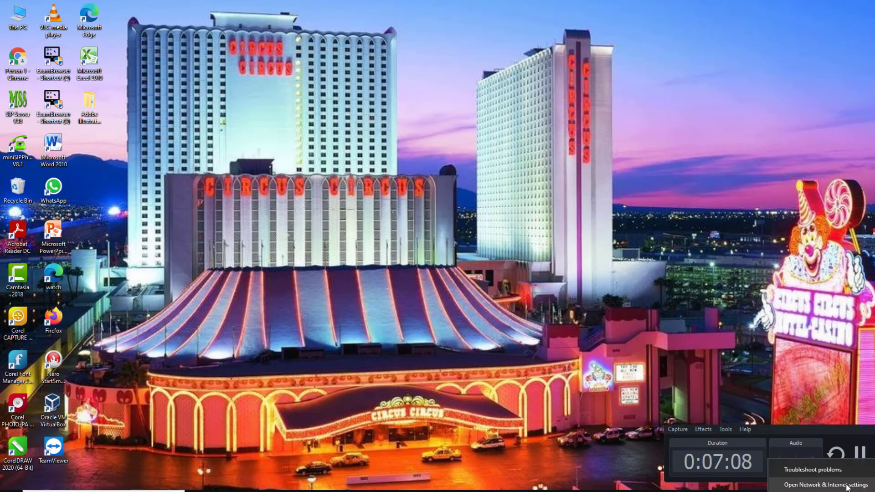
pyautogui.click(821, 484)
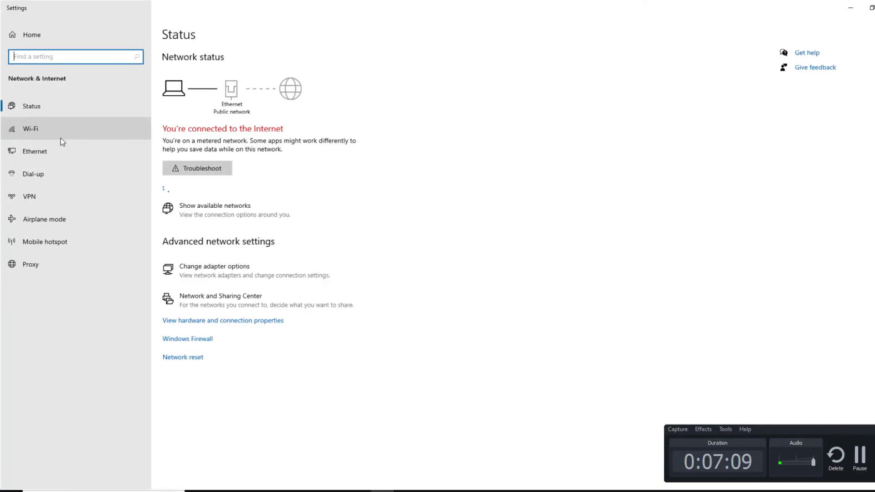
pyautogui.click(62, 151)
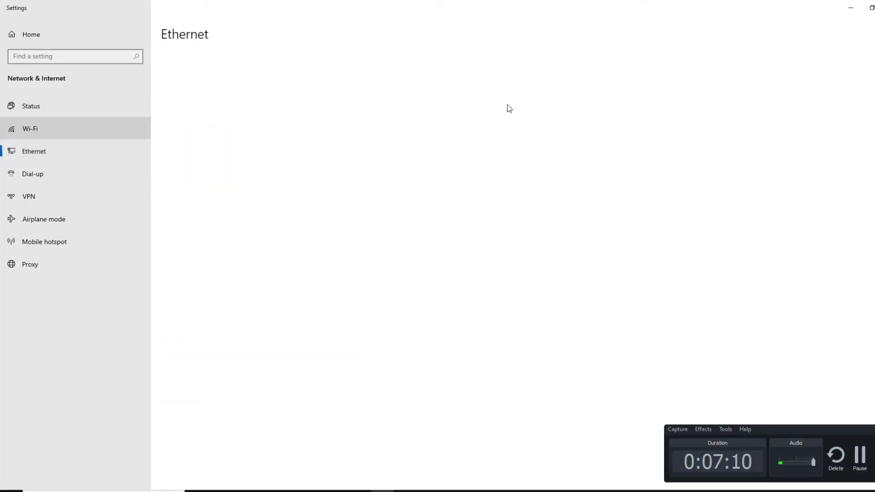
pyautogui.click(799, 66)
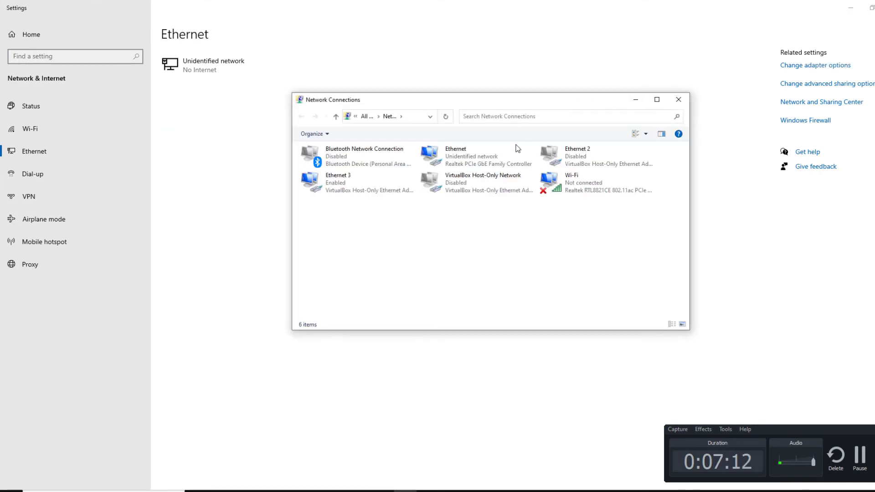
pyautogui.doubleClick(456, 153)
pyautogui.click(410, 328)
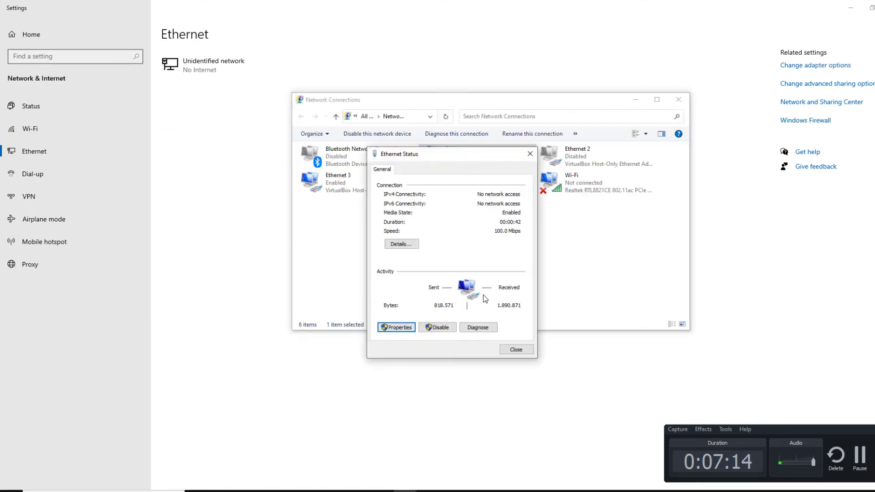
# - Verify IPv4 gets its address and DNS automatically, then close all network windows
pyautogui.press('Down')
pyautogui.press('Down')
pyautogui.press('Down')
pyautogui.hotkey('alt', 'r')
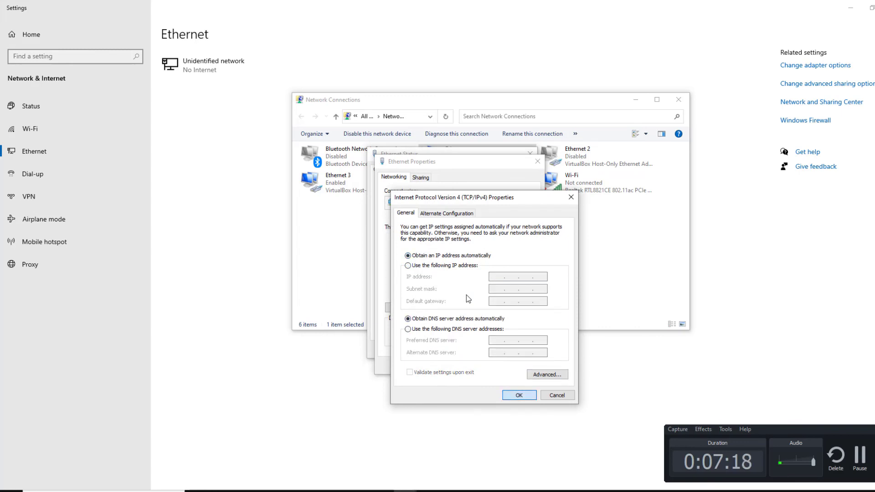
pyautogui.press('Escape')
pyautogui.press('Escape')
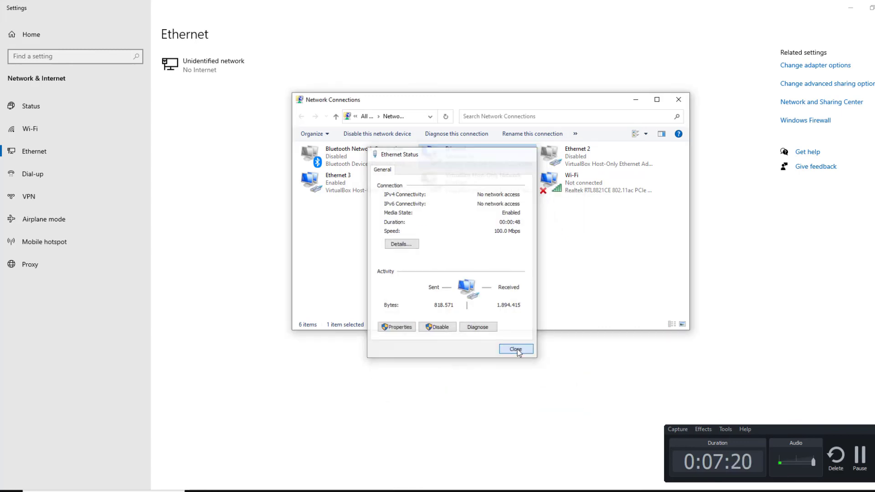
pyautogui.click(517, 350)
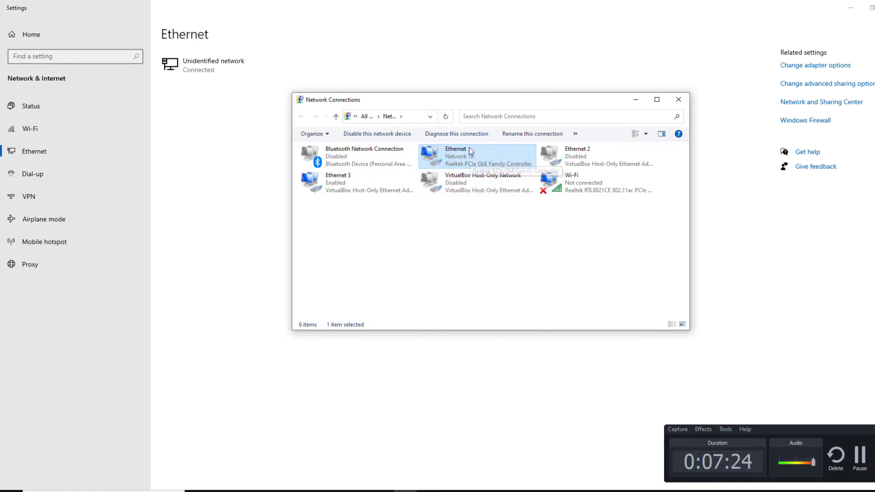
pyautogui.click(679, 100)
# - Return to the desktop, refresh it, and launch Google Chrome
pyautogui.press('super+d')
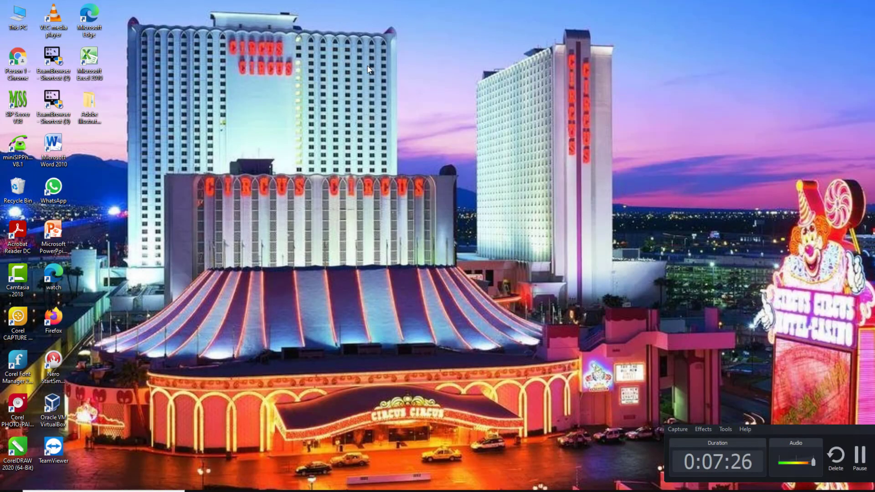
pyautogui.rightClick(341, 53)
pyautogui.click(396, 84)
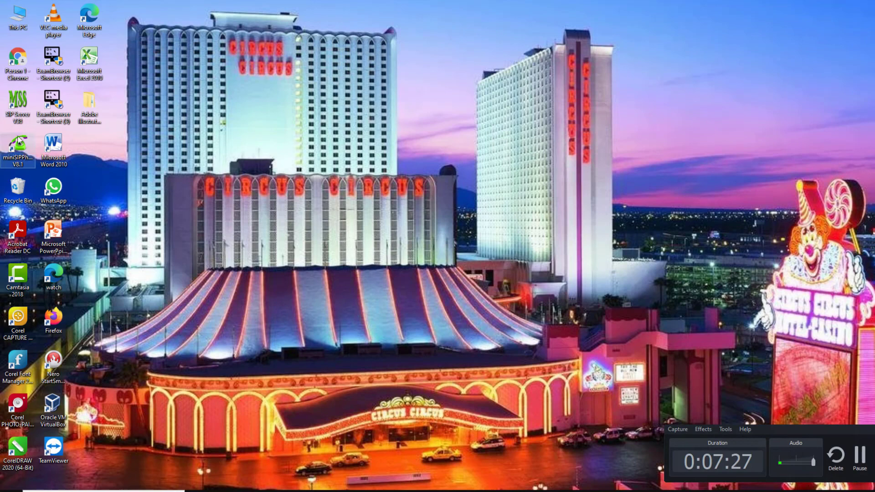
pyautogui.doubleClick(28, 73)
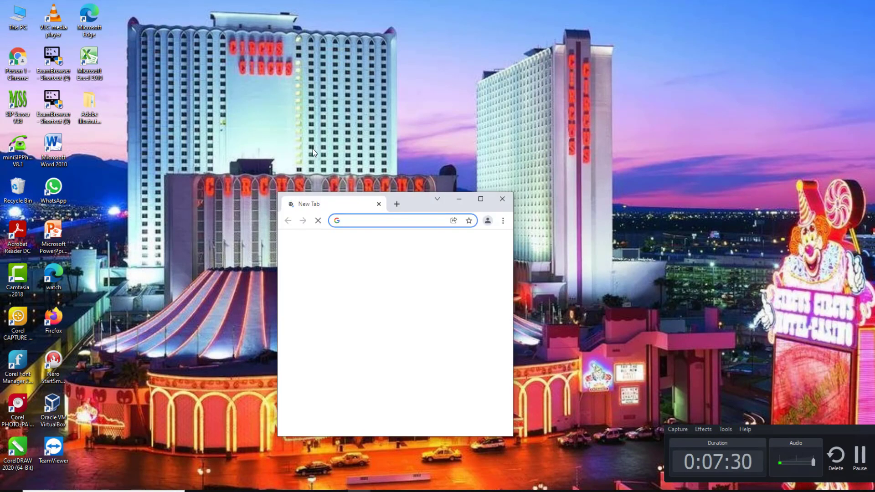
# - Search 'speedtest', maximize the browser, and start the test on speedtest.net with MULAI (GO)
pyautogui.write('speedtest')
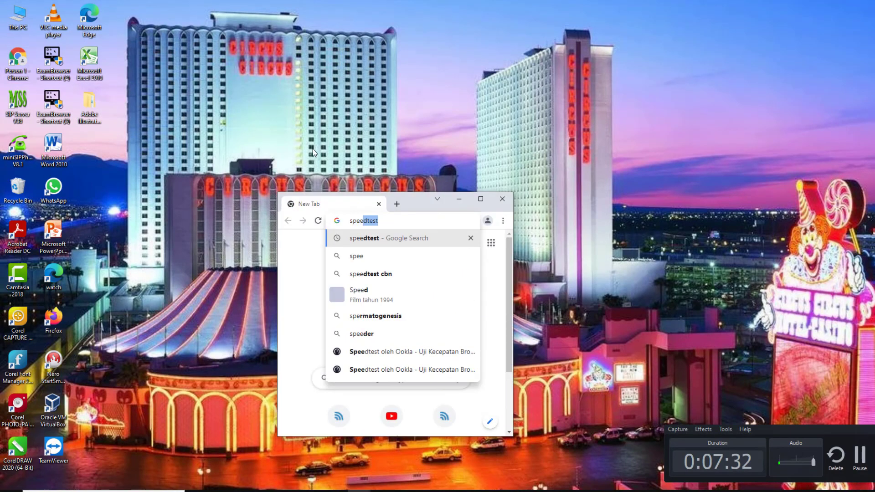
pyautogui.press('Return')
pyautogui.click(483, 201)
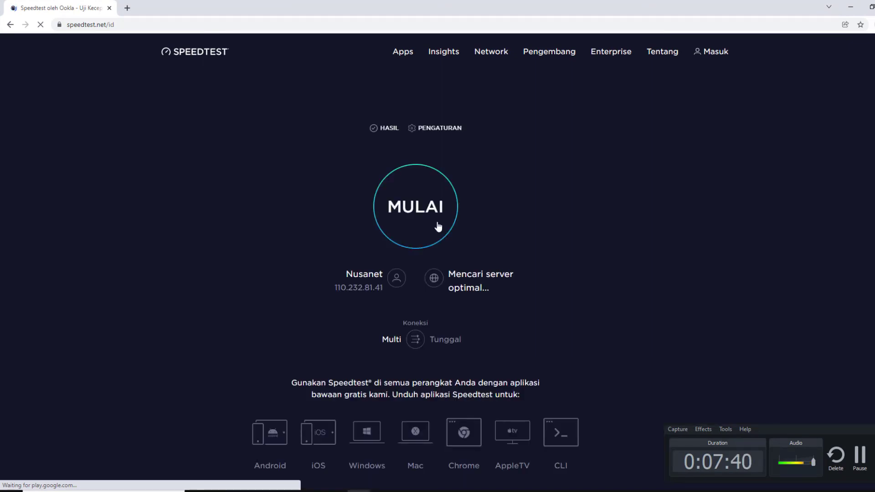
pyautogui.click(438, 226)
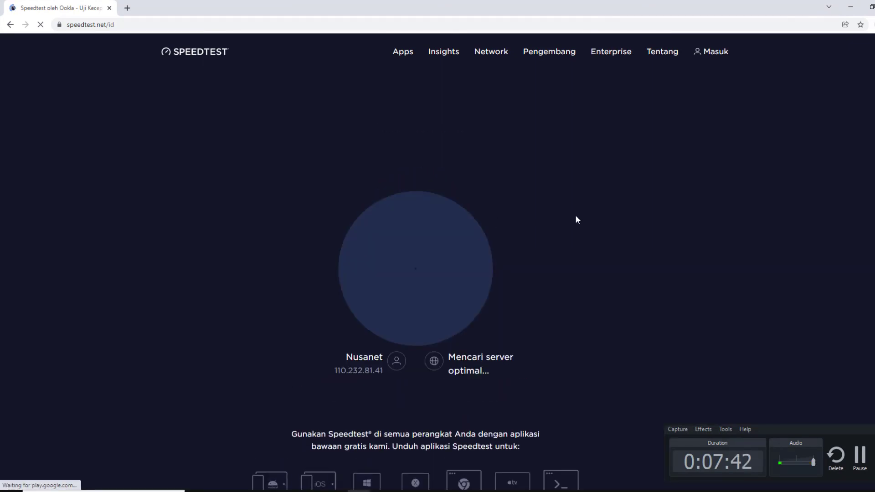